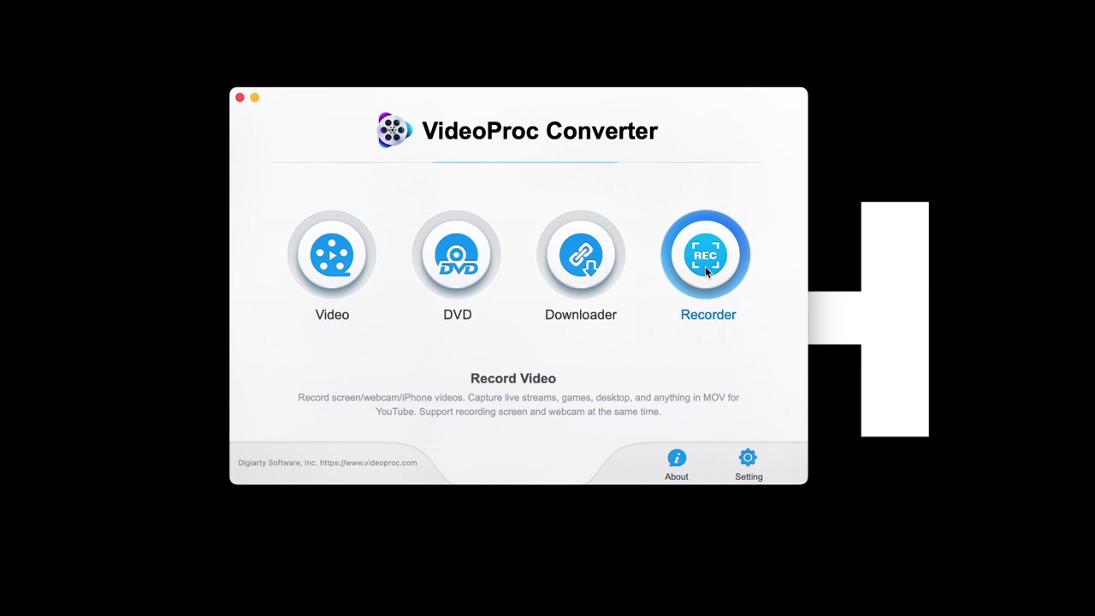
Load the JUMANJI_THE_NEXT_LEVEL DVD with Auto Detect so its main title is analysed
{"action": "left_click", "coordinate": [448, 268]}
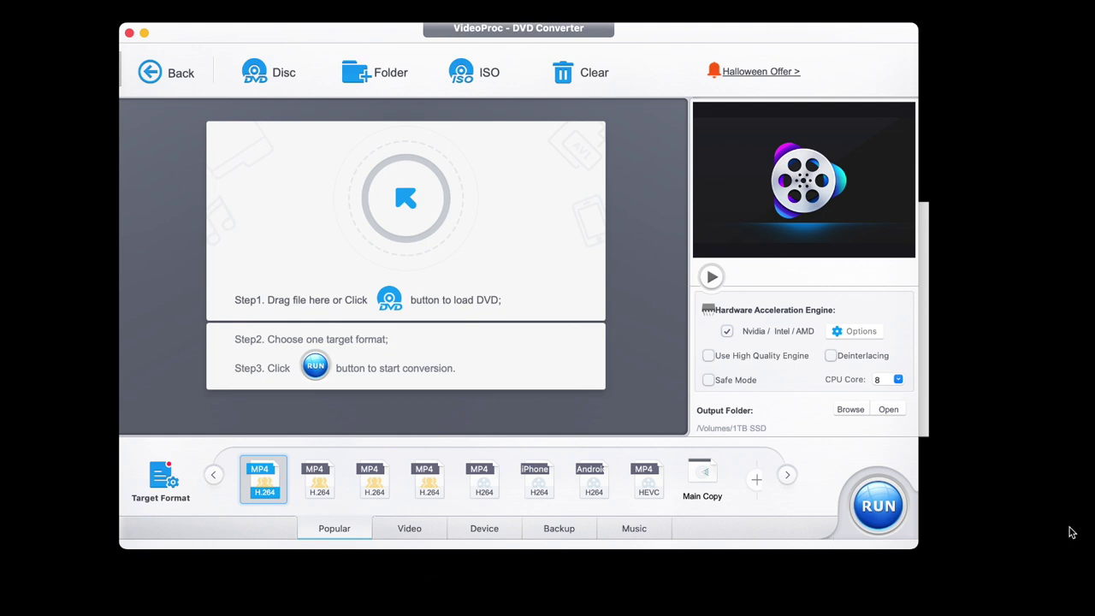
{"action": "left_click", "coordinate": [273, 72]}
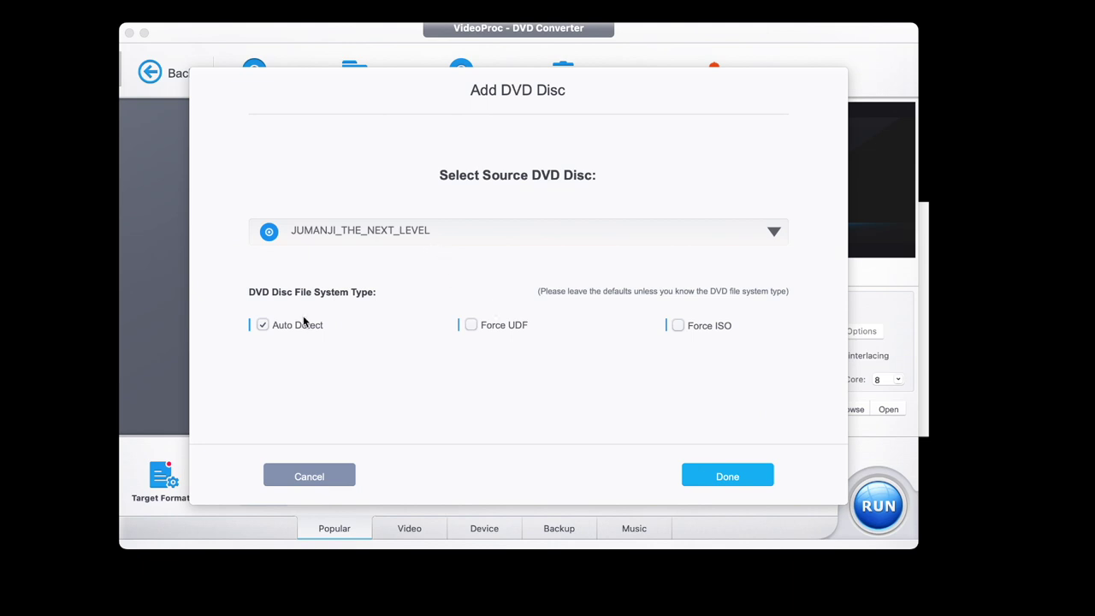
{"action": "left_click", "coordinate": [722, 476]}
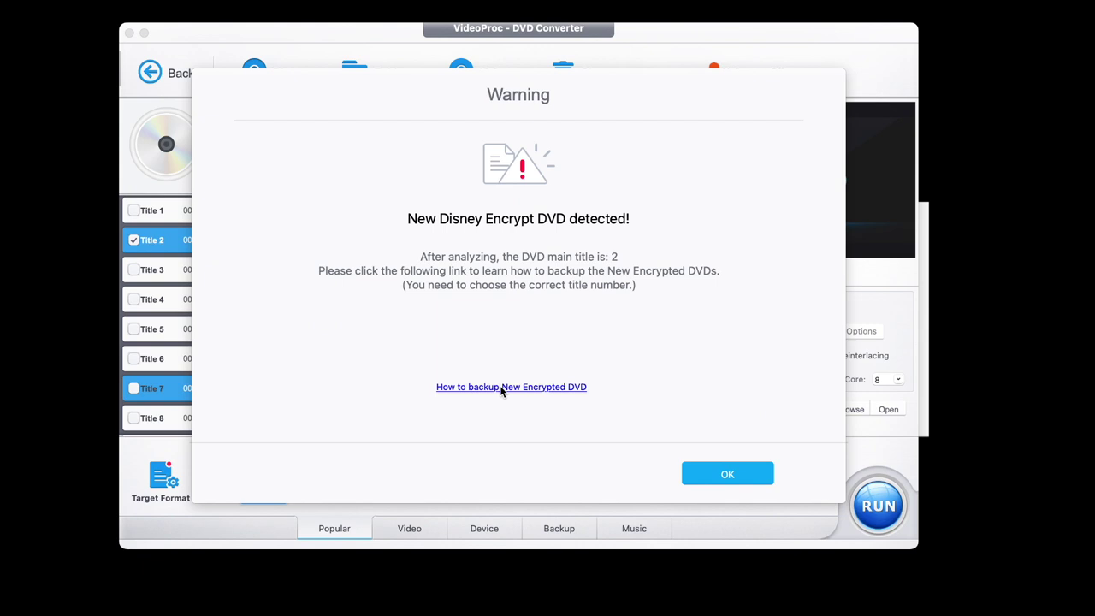
Dismiss the Disney-encryption warning and scroll through Titles 1–8, checking that Title 2 (01:58:00) is ticked
{"action": "left_click", "coordinate": [722, 477]}
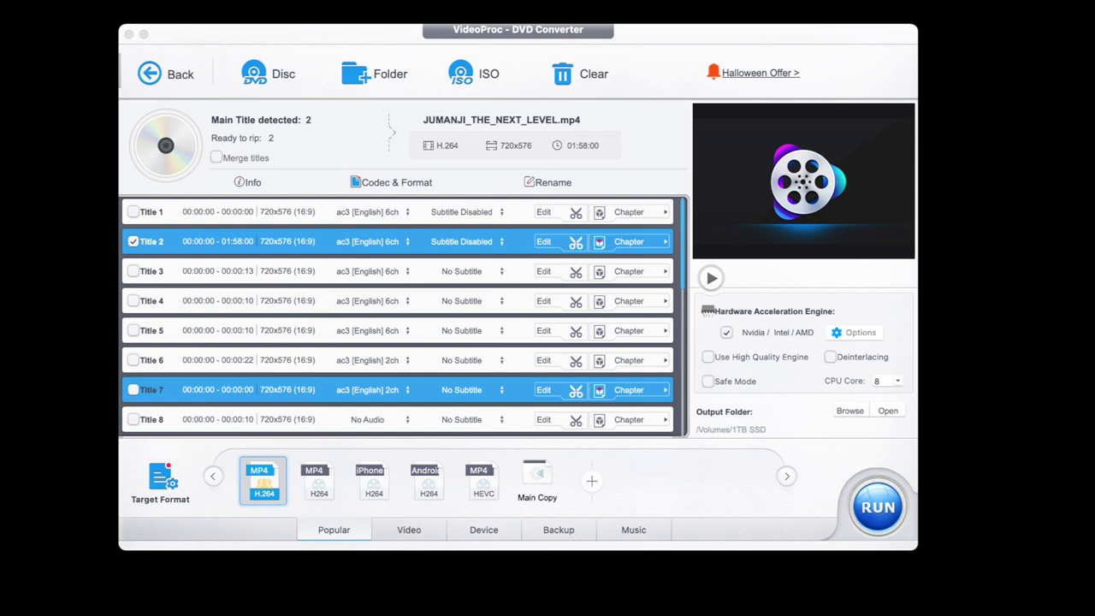
{"action": "left_click", "coordinate": [202, 41]}
{"action": "scroll", "coordinate": [249, 359], "scroll_direction": "down", "scroll_amount": 3}
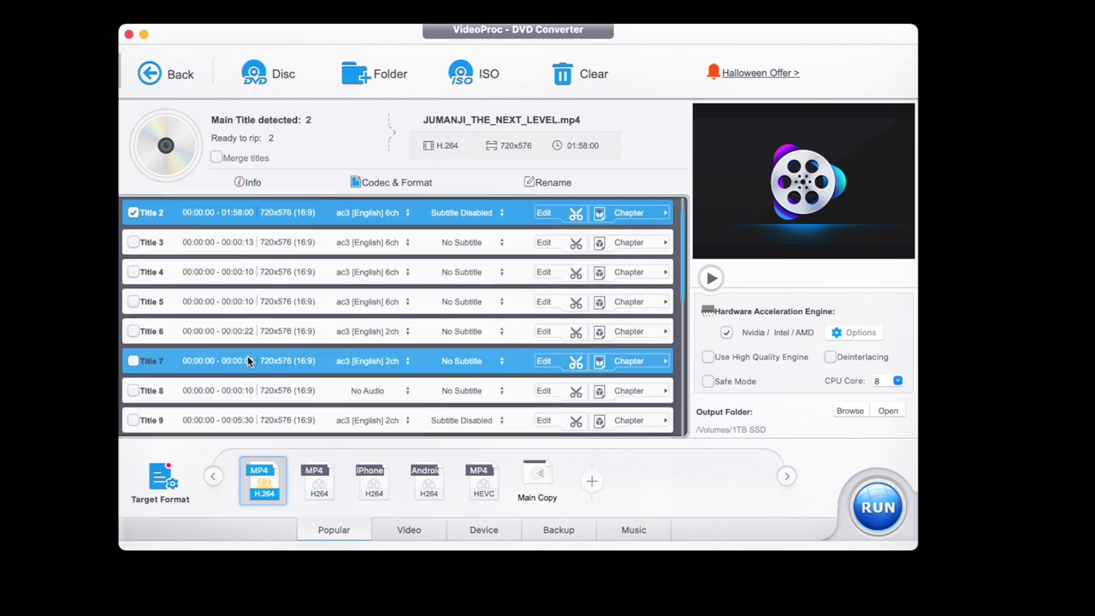
{"action": "scroll", "coordinate": [238, 413], "scroll_direction": "down", "scroll_amount": 3}
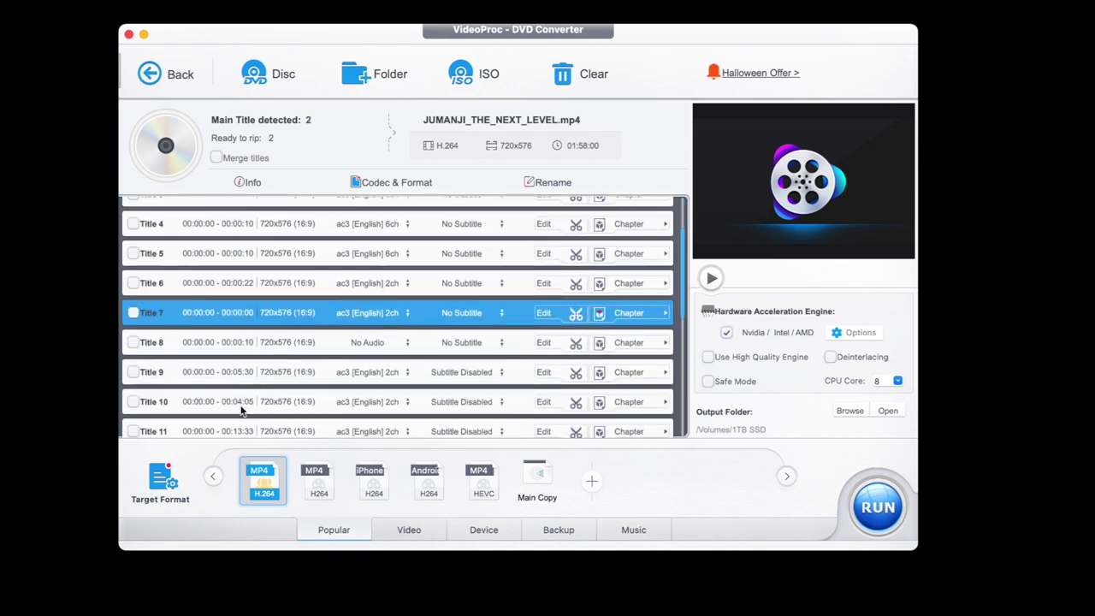
{"action": "scroll", "coordinate": [242, 410], "scroll_direction": "down", "scroll_amount": 2}
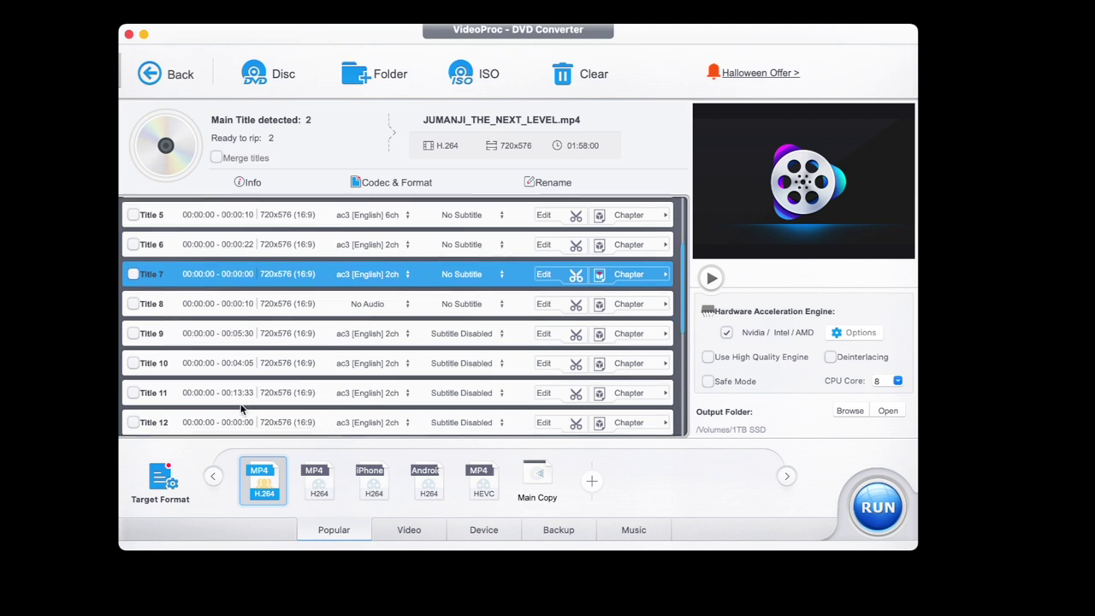
{"action": "scroll", "coordinate": [241, 410], "scroll_direction": "up", "scroll_amount": 8}
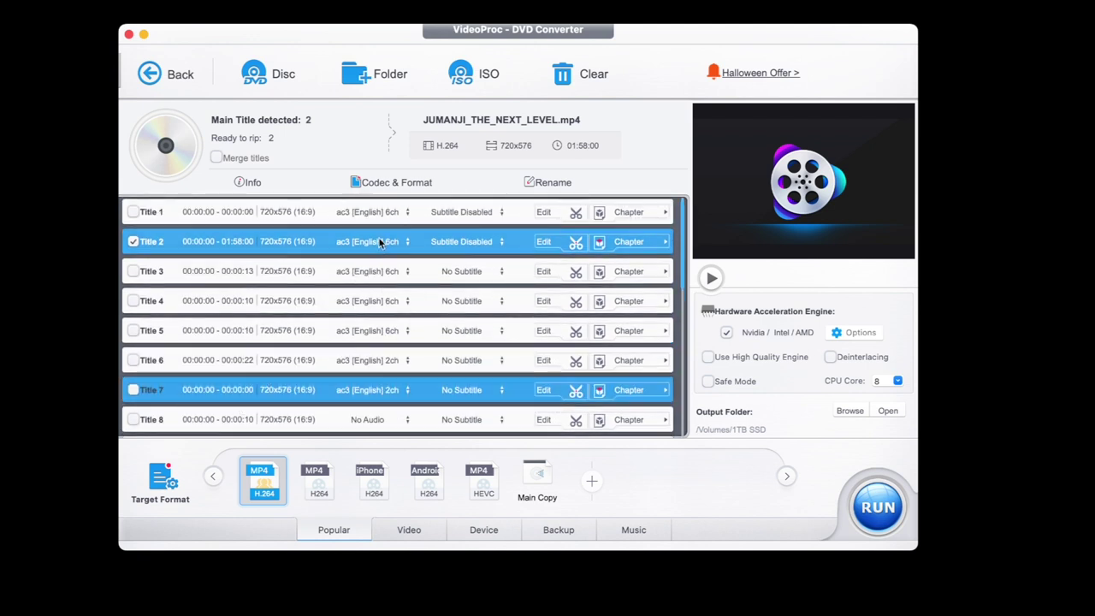
{"action": "scroll", "coordinate": [382, 243], "scroll_direction": "down", "scroll_amount": 2}
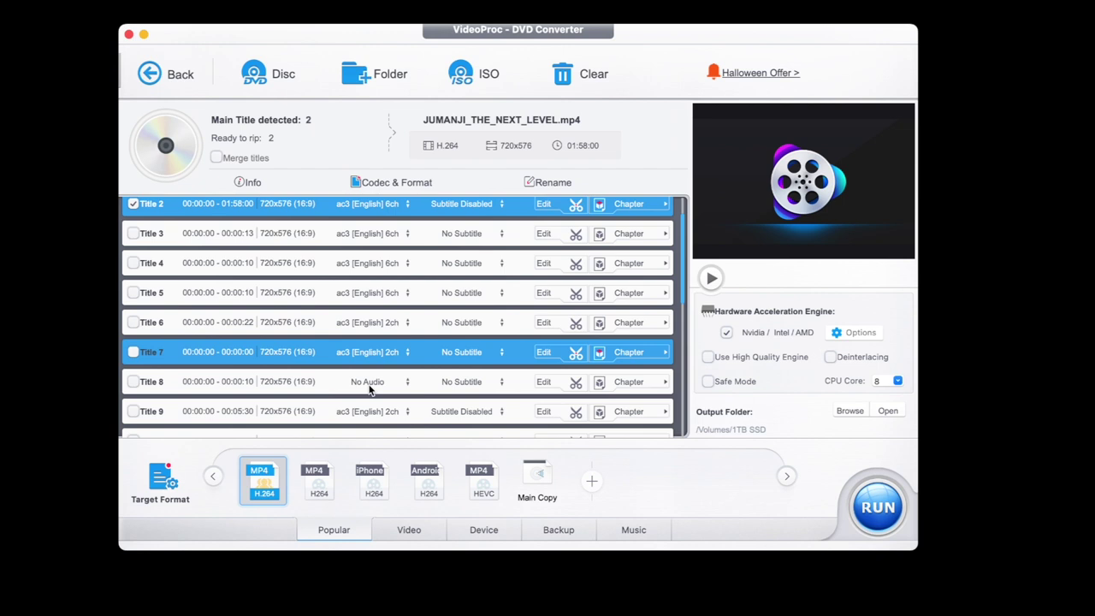
{"action": "scroll", "coordinate": [370, 390], "scroll_direction": "down", "scroll_amount": 3}
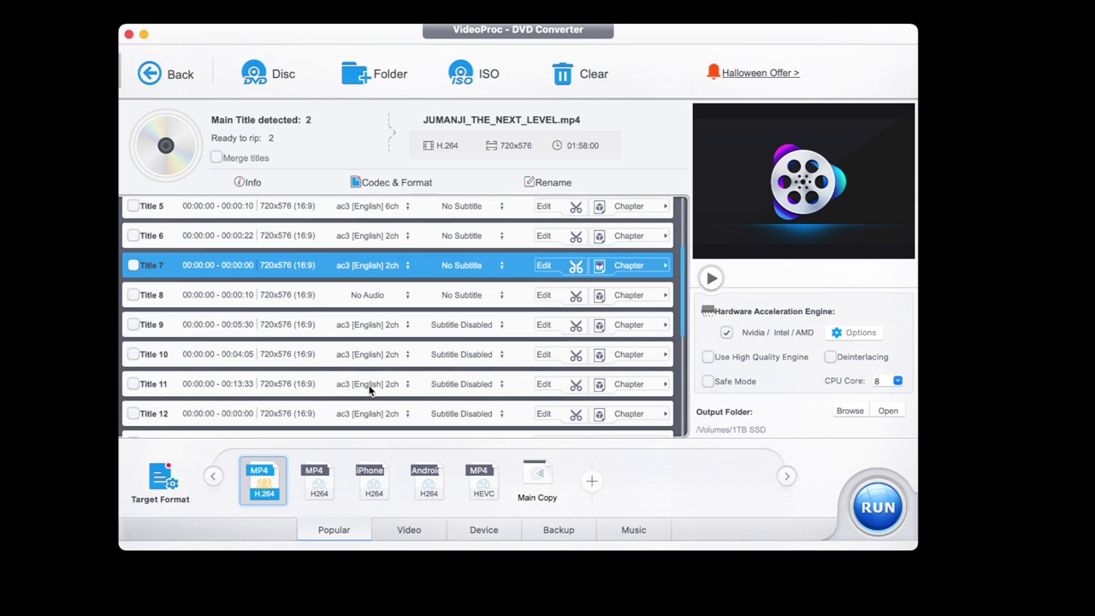
{"action": "scroll", "coordinate": [362, 359], "scroll_direction": "down", "scroll_amount": 1}
{"action": "scroll", "coordinate": [362, 359], "scroll_direction": "down", "scroll_amount": 2}
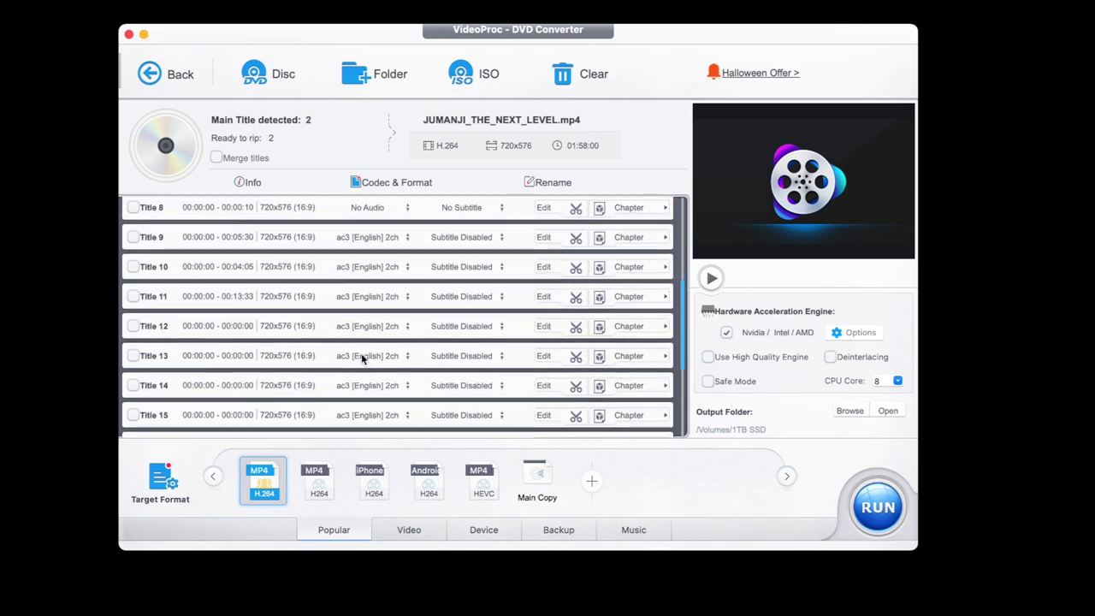
{"action": "scroll", "coordinate": [362, 360], "scroll_direction": "up", "scroll_amount": 3}
{"action": "scroll", "coordinate": [362, 359], "scroll_direction": "up", "scroll_amount": 4}
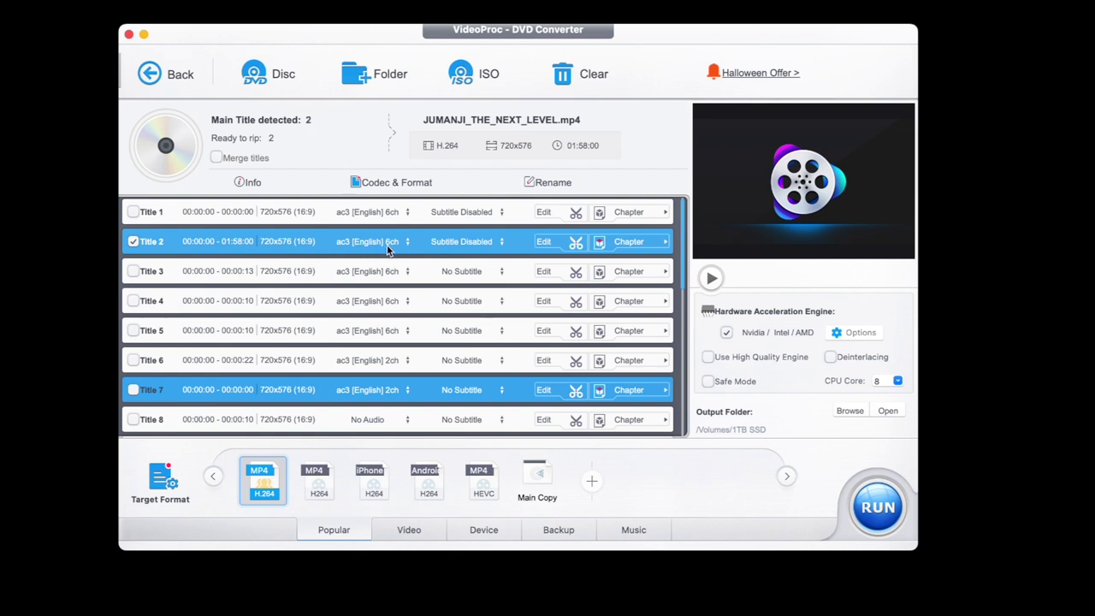
{"action": "left_click", "coordinate": [469, 243]}
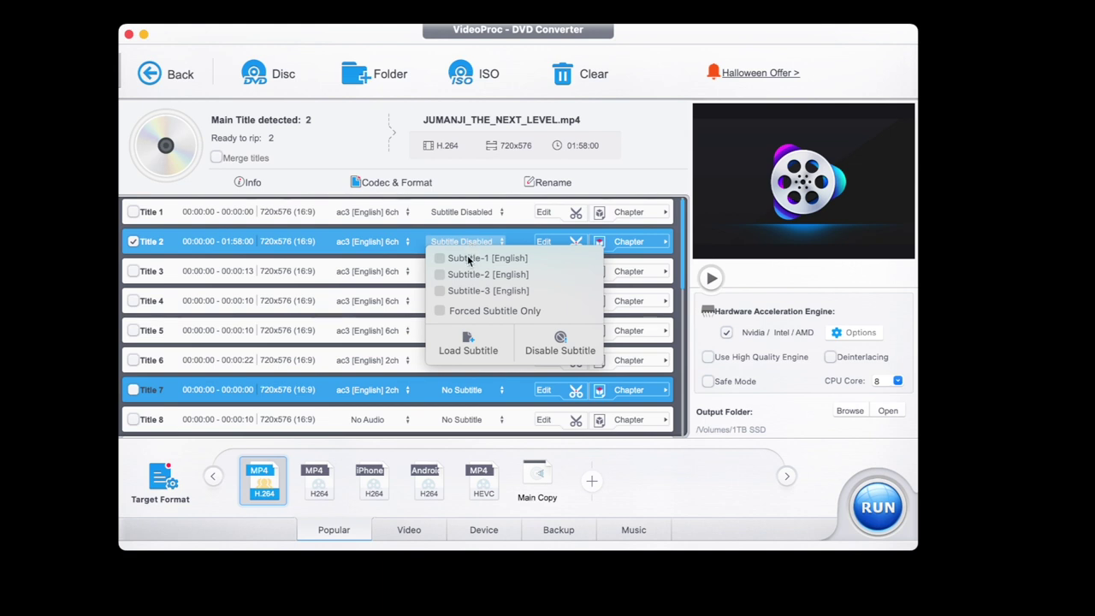
{"action": "left_click", "coordinate": [461, 241]}
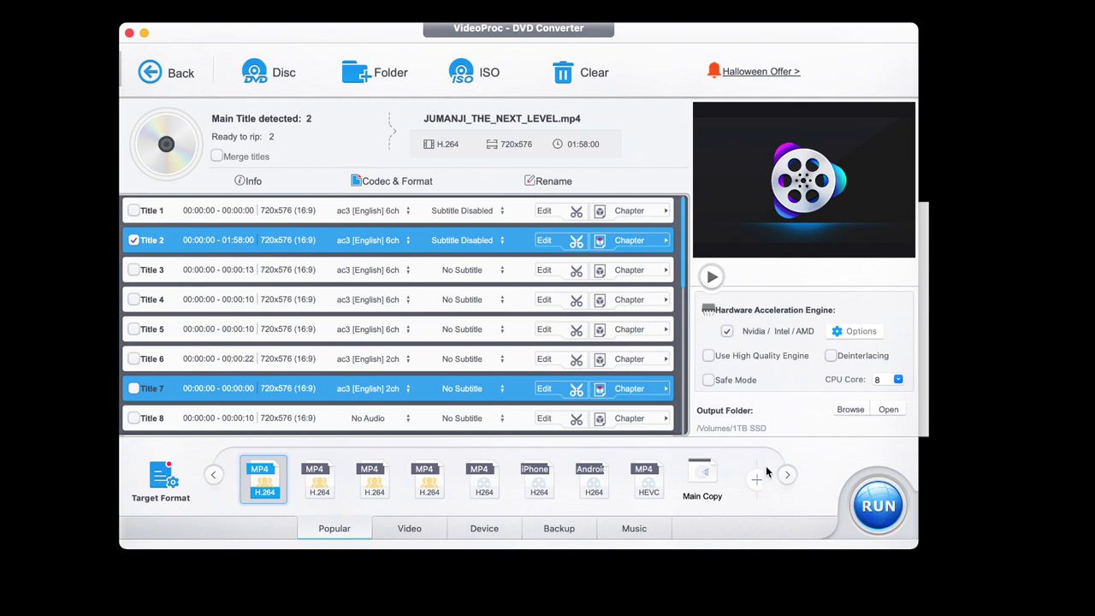
{"action": "mouse_move", "coordinate": [266, 494]}
{"action": "left_click", "coordinate": [856, 331]}
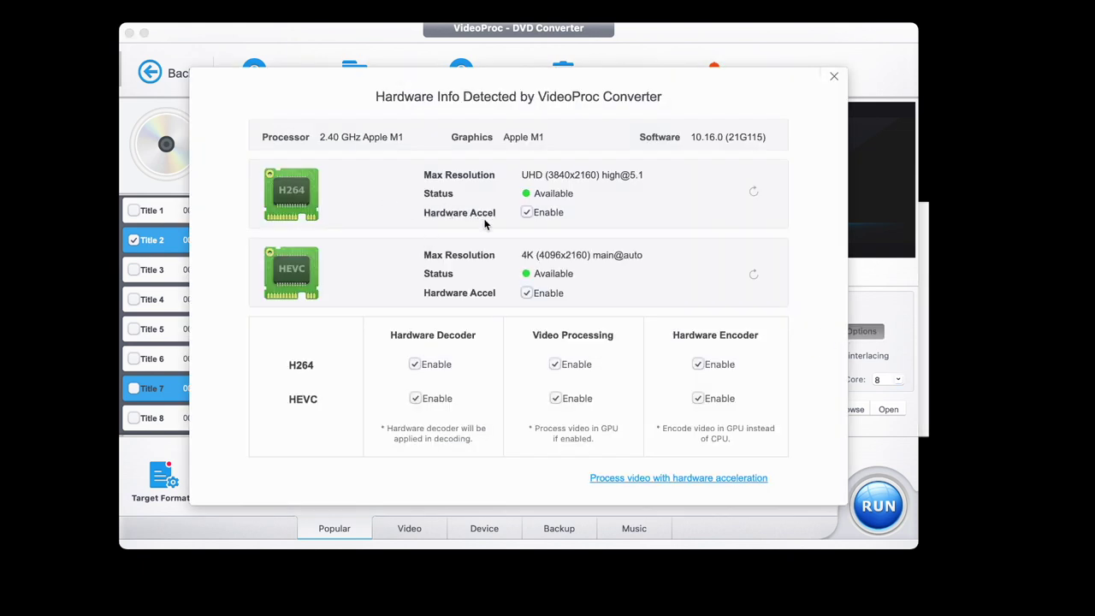
{"action": "left_click", "coordinate": [834, 77]}
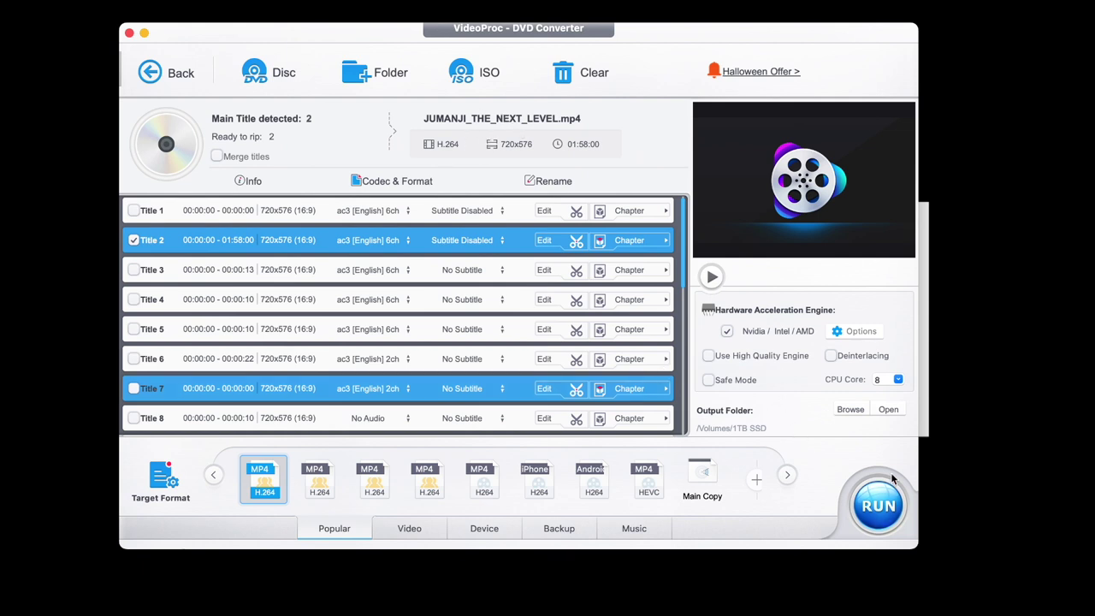
Start ripping Title 2 to JUMANJI_THE_NEXT_LEVEL_T2 2.mp4
{"action": "left_click", "coordinate": [872, 510]}
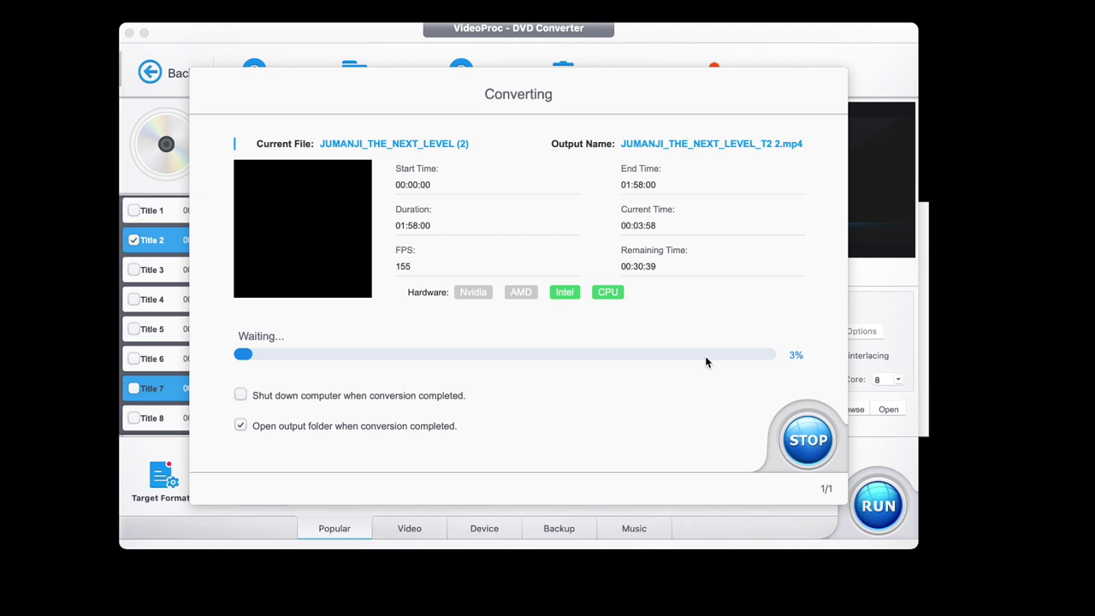
Stop the conversion, inspect the ripped JUMANJI files in the 1TB SSD folder, then close it
{"action": "left_click", "coordinate": [801, 448]}
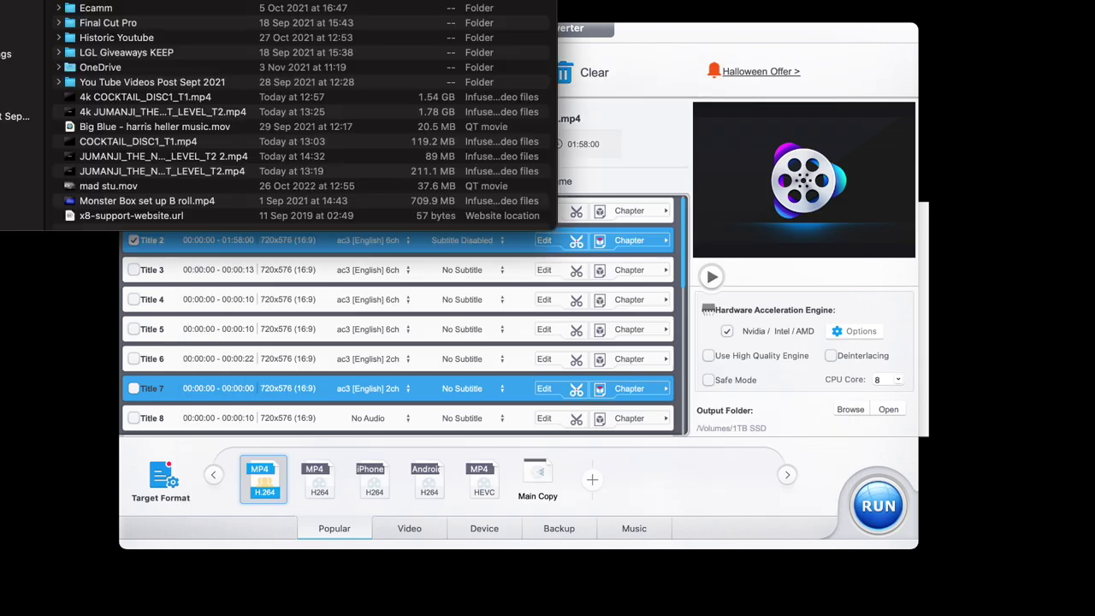
{"action": "left_click_drag", "start_coordinate": [252, 0], "coordinate": [533, 167]}
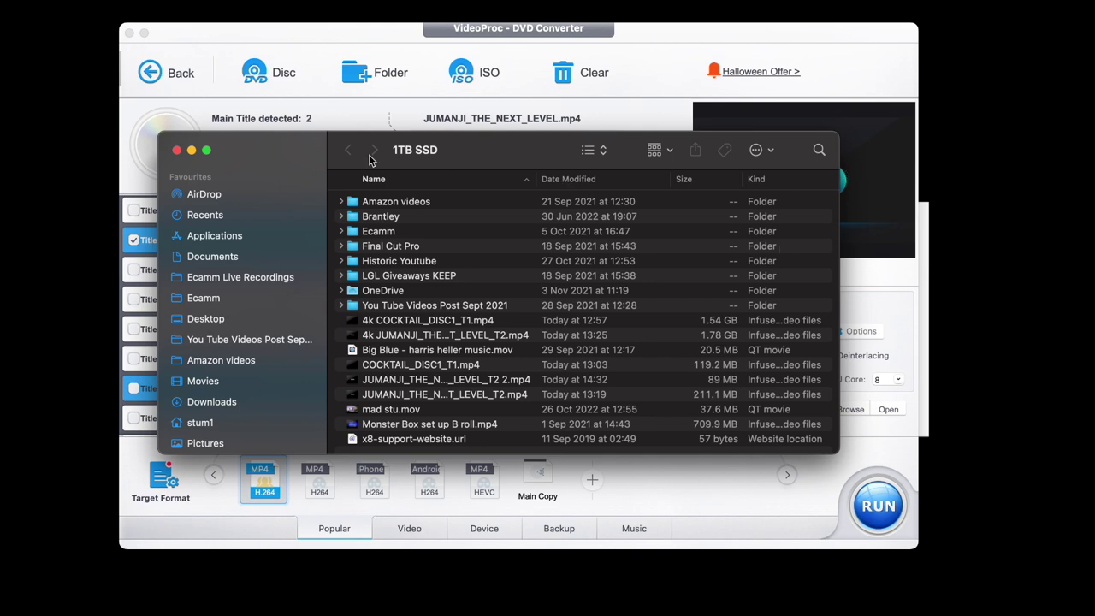
{"action": "left_click", "coordinate": [178, 150]}
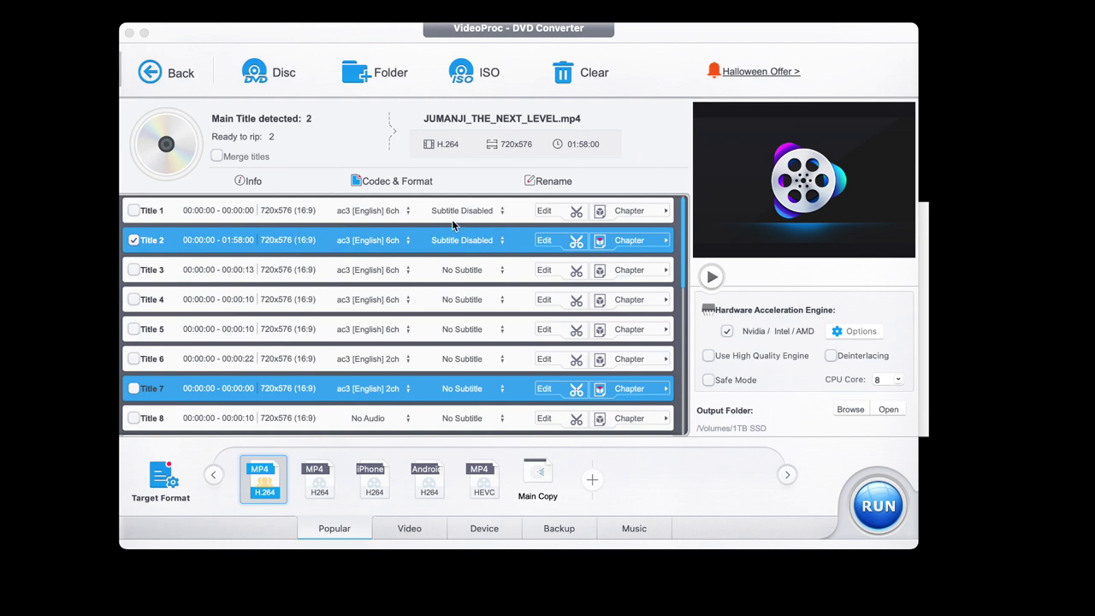
{"action": "left_click", "coordinate": [531, 181]}
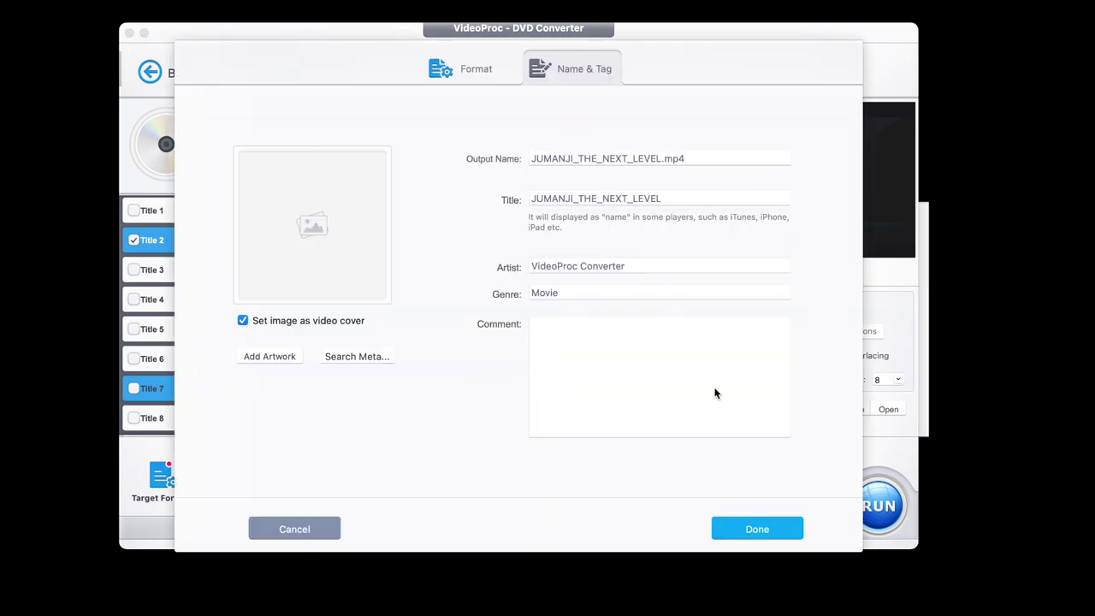
{"action": "left_click", "coordinate": [758, 529]}
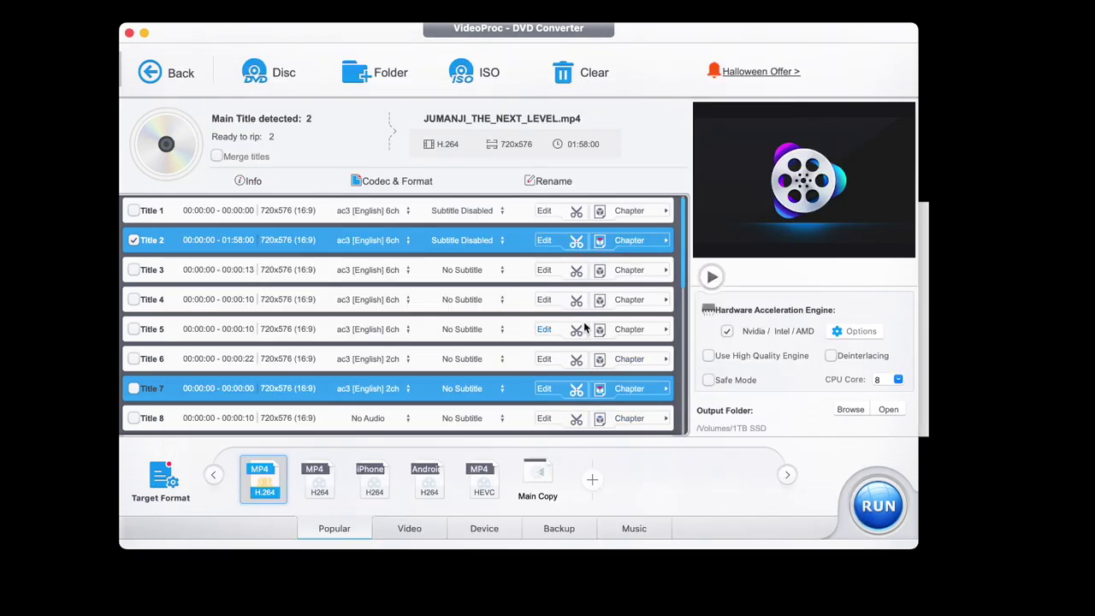
Review Title 2's effects, subtitle, trim, crop and watermark options, then close the editor
{"action": "left_click", "coordinate": [546, 241]}
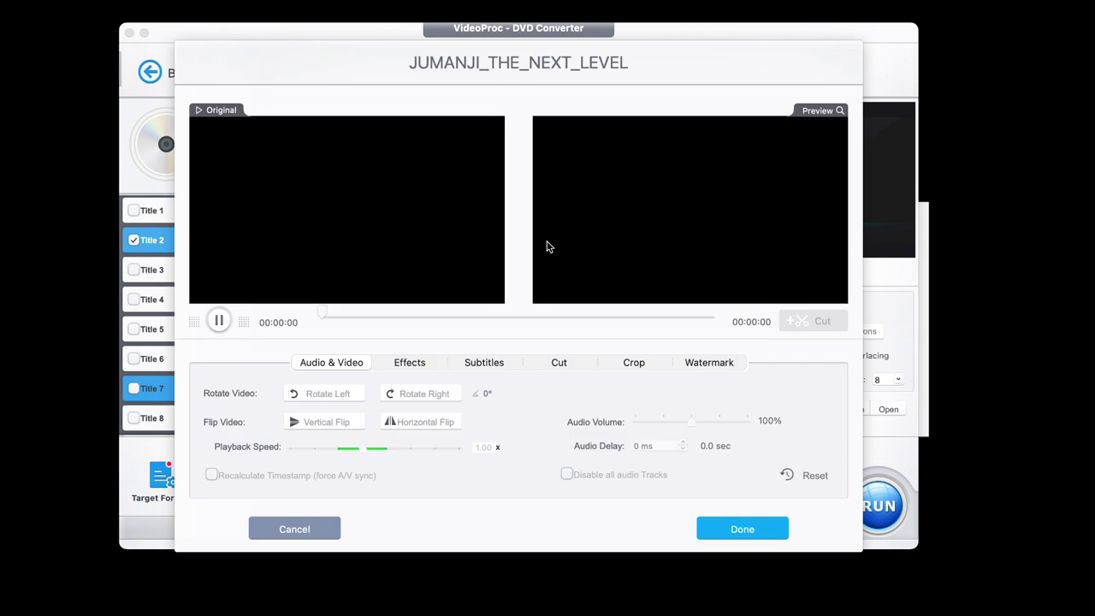
{"action": "left_click", "coordinate": [420, 366]}
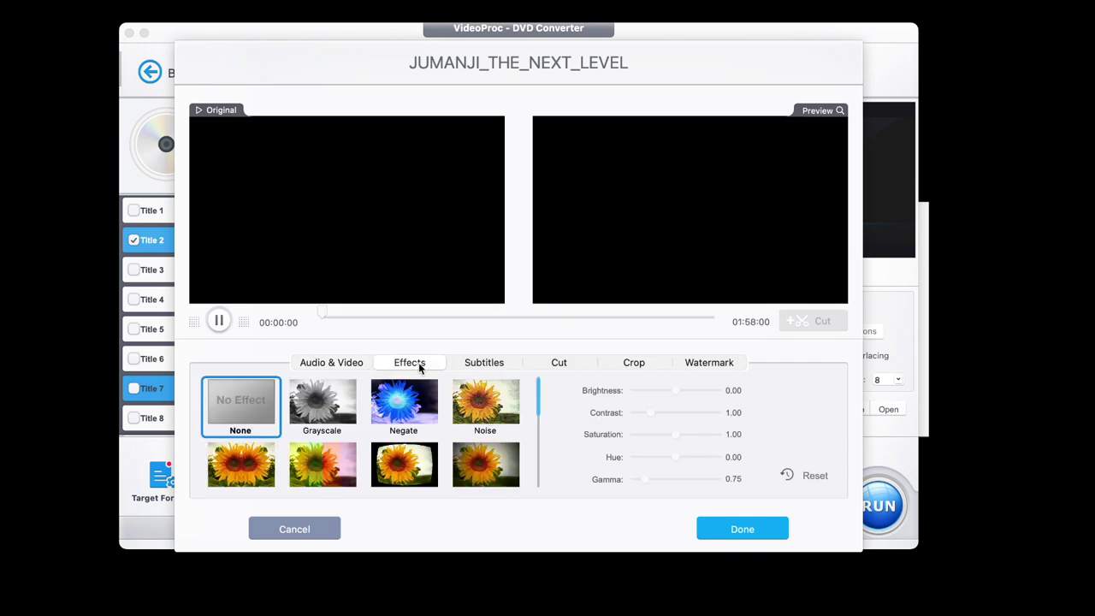
{"action": "left_click", "coordinate": [478, 365]}
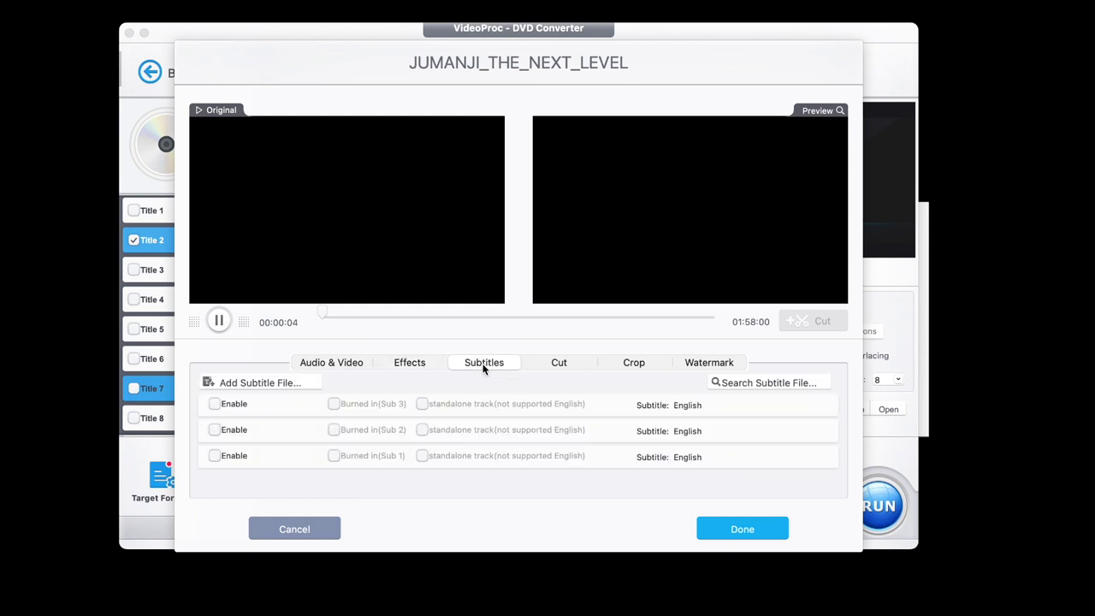
{"action": "left_click", "coordinate": [561, 366]}
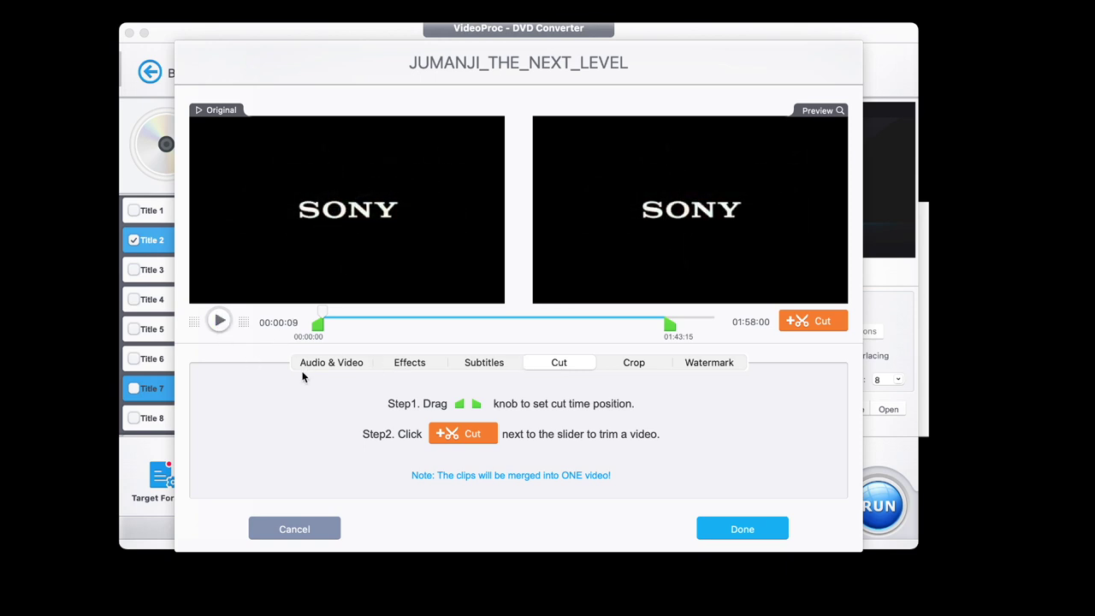
{"action": "left_click", "coordinate": [633, 364]}
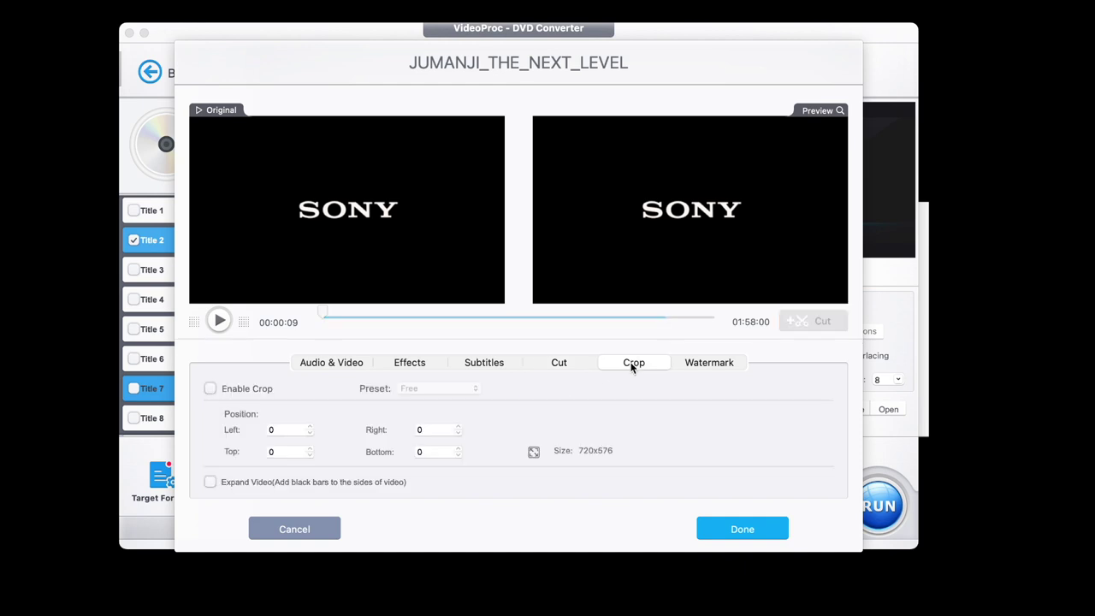
{"action": "left_click", "coordinate": [700, 363]}
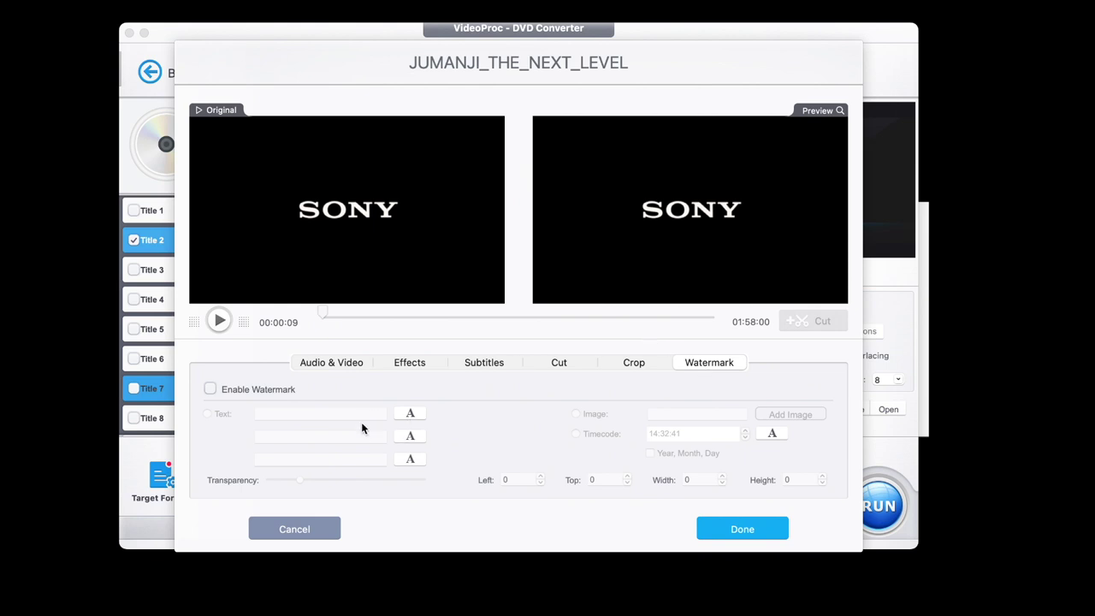
{"action": "left_click", "coordinate": [742, 529]}
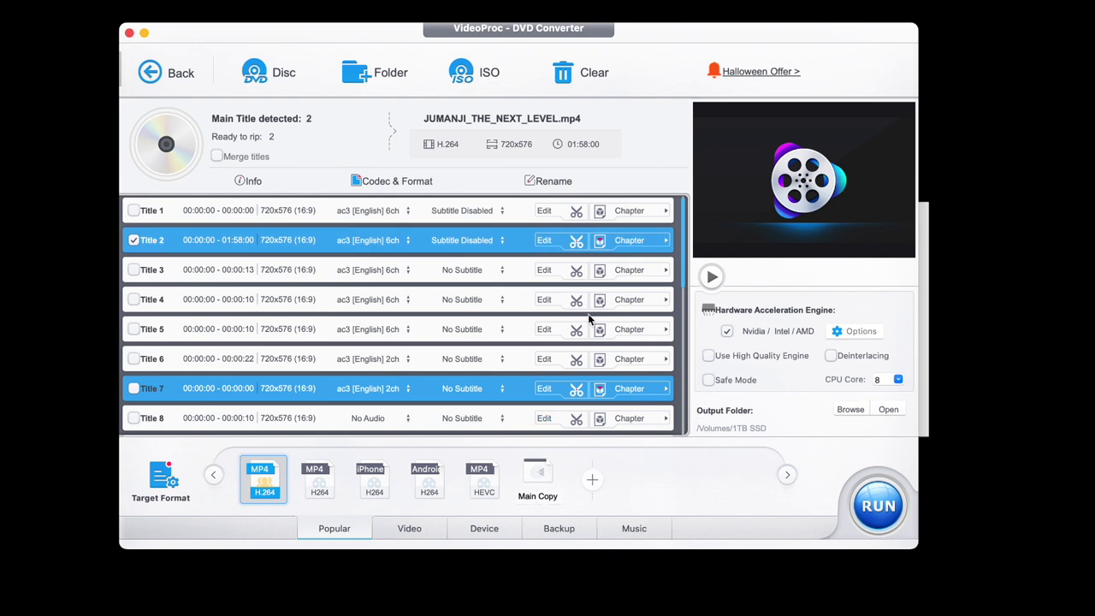
Raise output quality to High Quality (CRF 8) and set resolution to 1920x1080 after trying 4K
{"action": "left_click", "coordinate": [386, 184]}
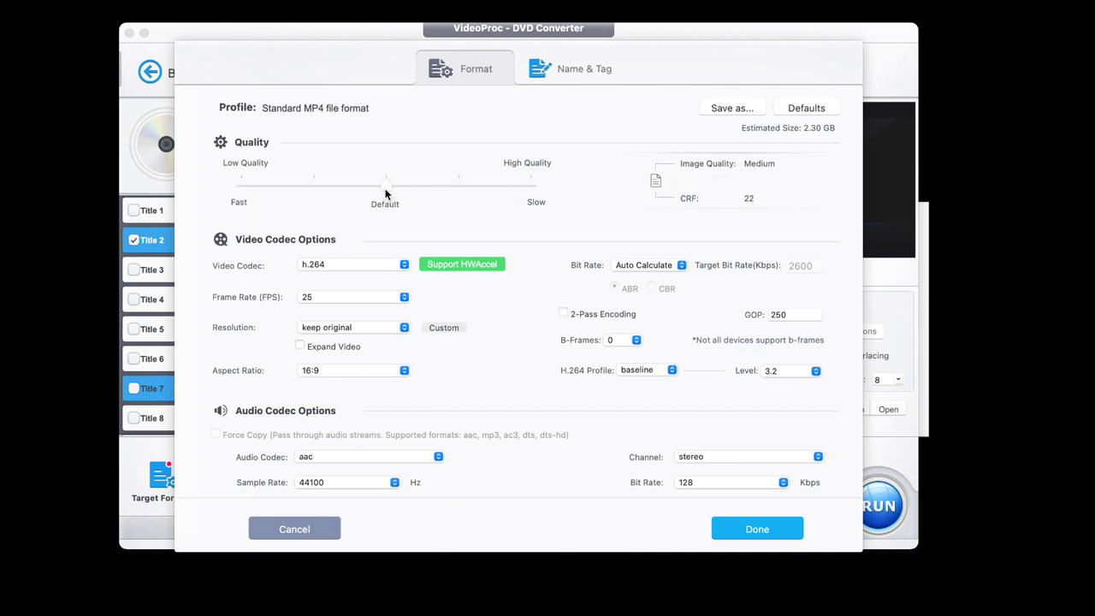
{"action": "left_click_drag", "start_coordinate": [386, 189], "coordinate": [525, 197]}
{"action": "left_click", "coordinate": [404, 328]}
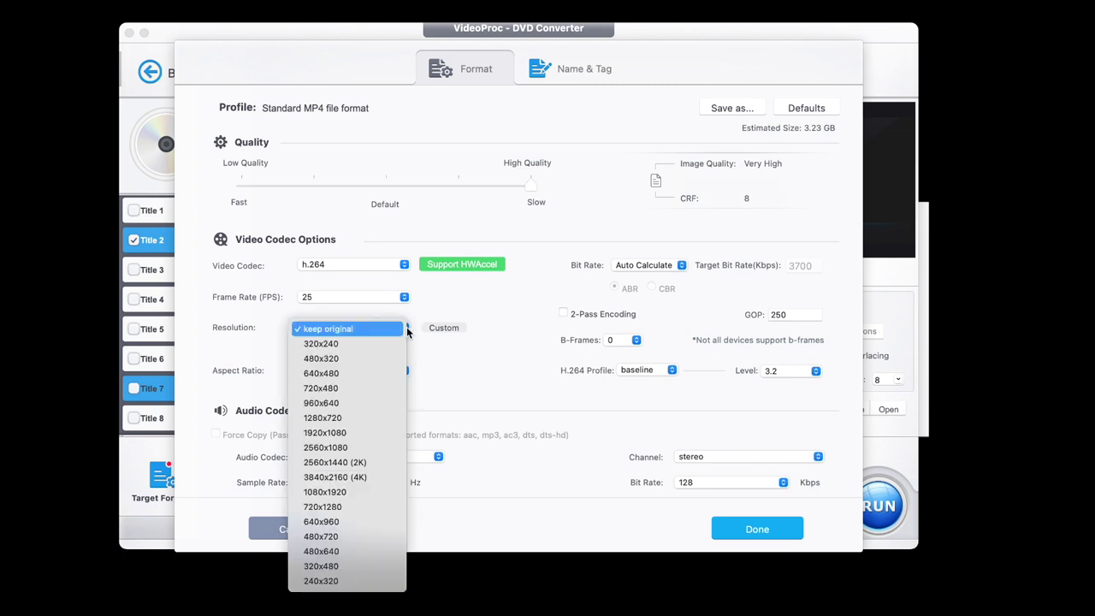
{"action": "left_click", "coordinate": [367, 480]}
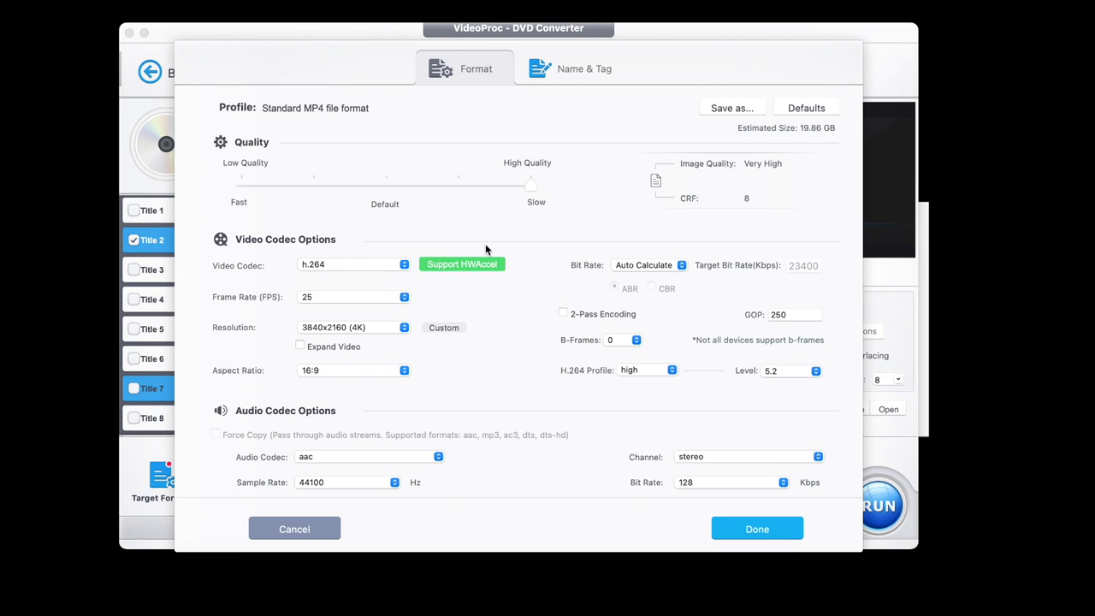
{"action": "left_click", "coordinate": [407, 330]}
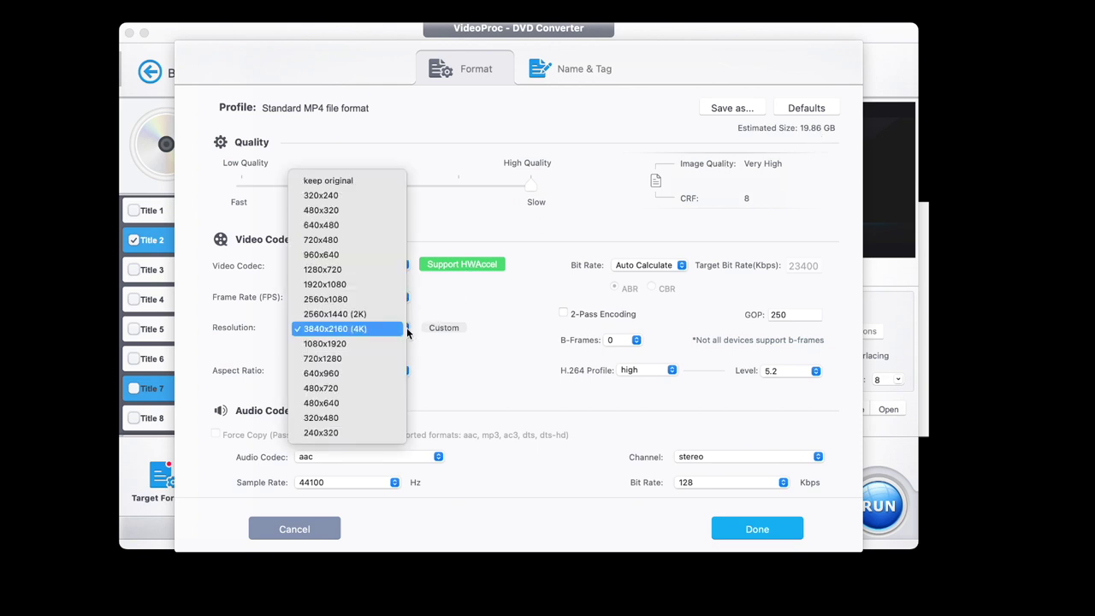
{"action": "left_click", "coordinate": [361, 287]}
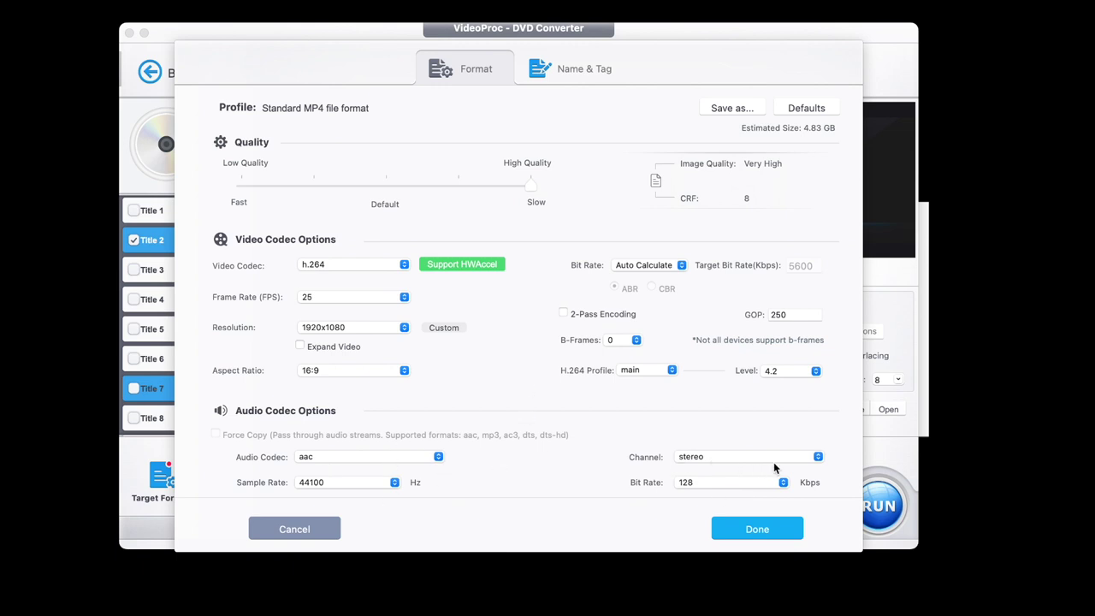
Set the audio to 5.1 Surround at 160 Kbps and apply the MP4 H.264 format
{"action": "left_click", "coordinate": [817, 459]}
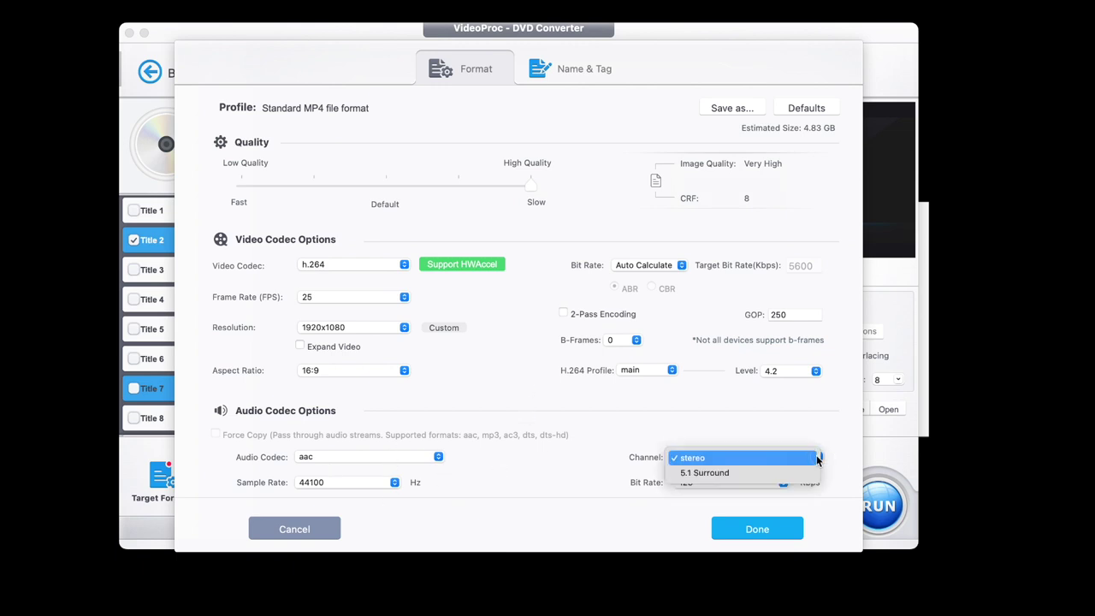
{"action": "left_click", "coordinate": [739, 477]}
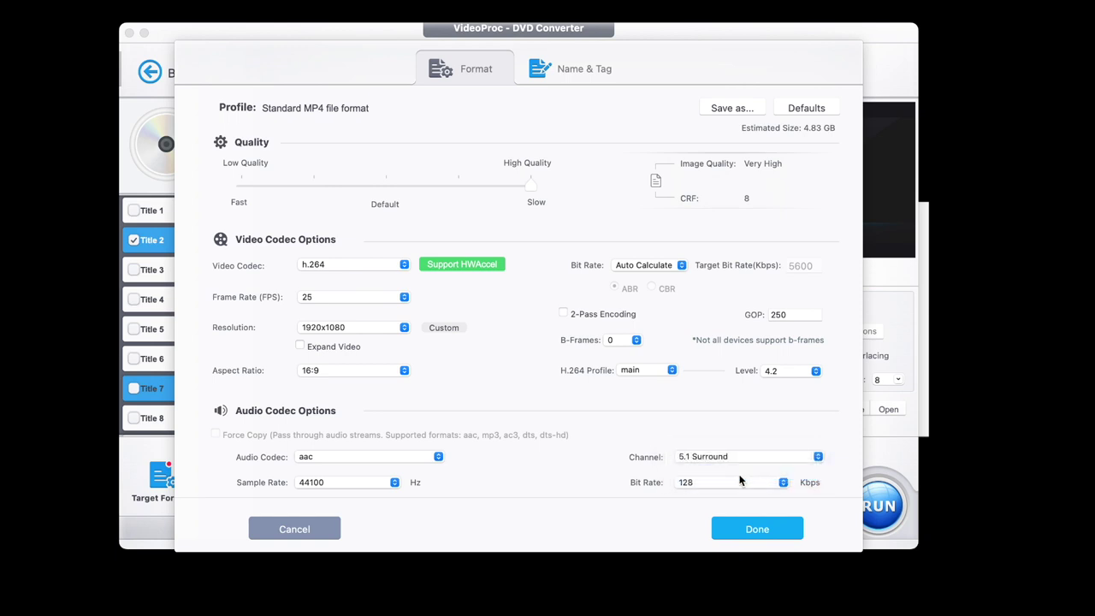
{"action": "left_click", "coordinate": [782, 483]}
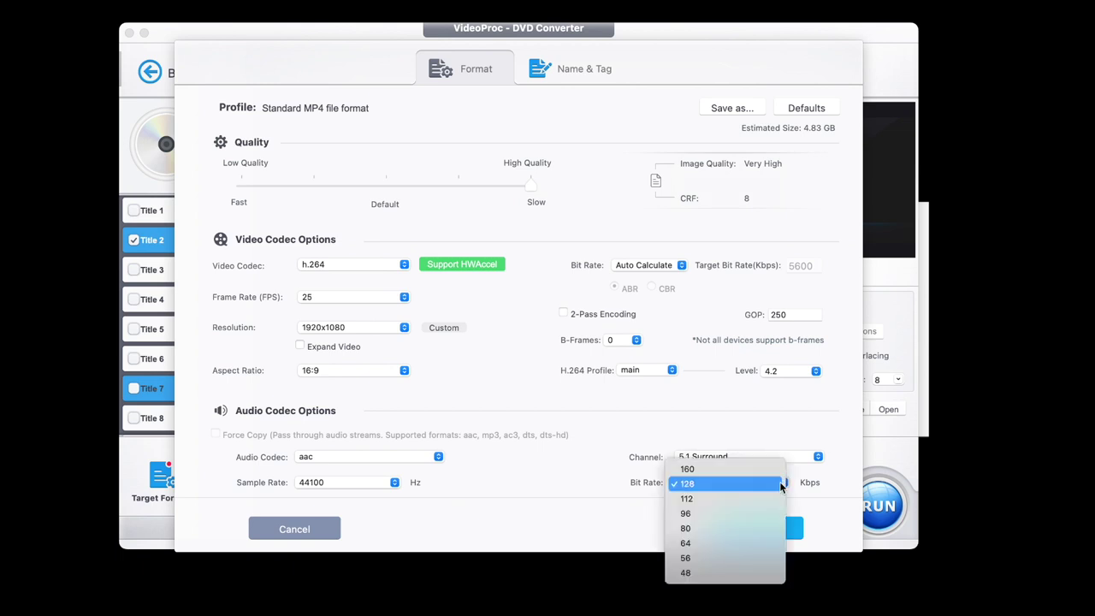
{"action": "left_click", "coordinate": [729, 469]}
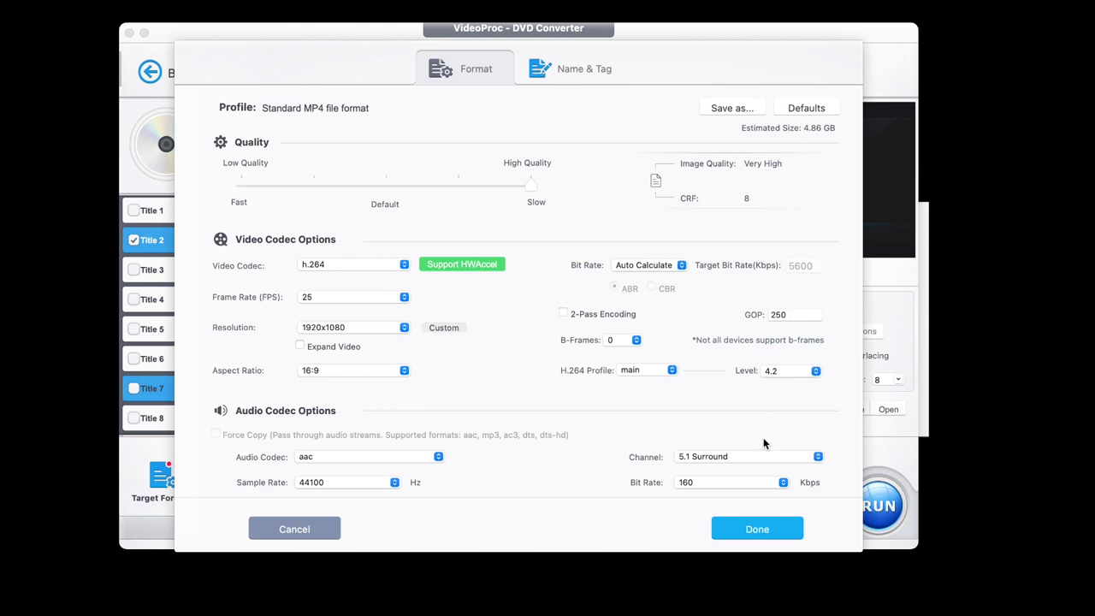
{"action": "left_click", "coordinate": [756, 529]}
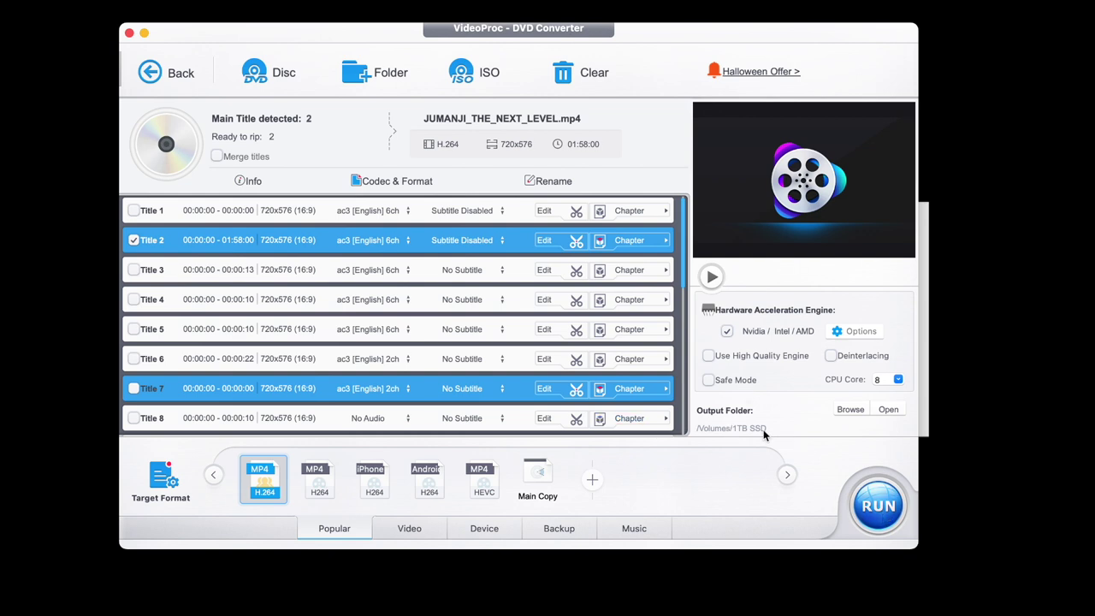
{"action": "left_click", "coordinate": [851, 410]}
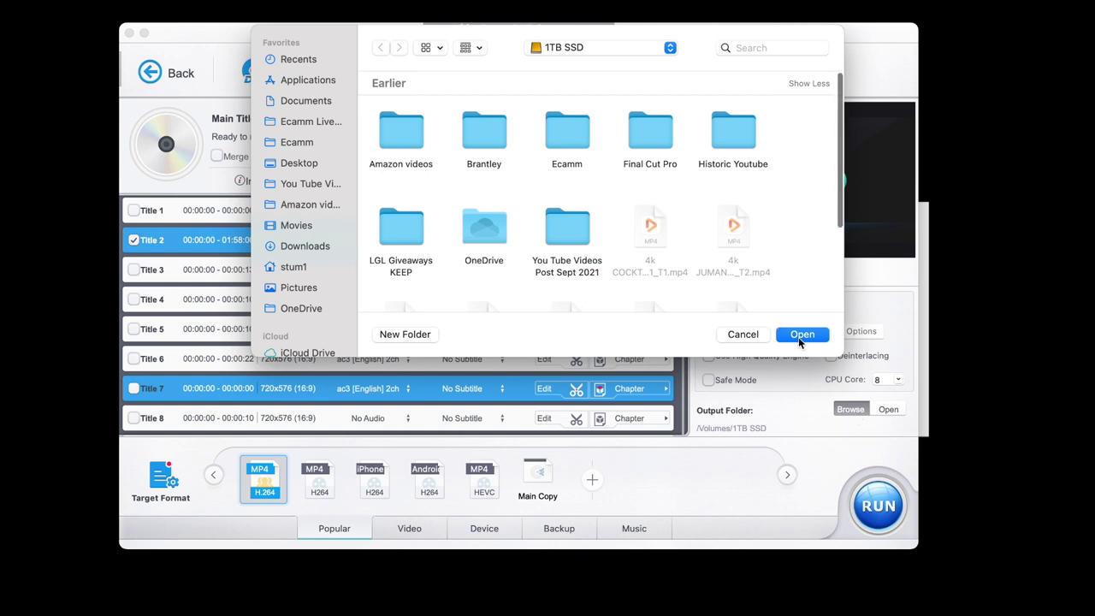
{"action": "left_click", "coordinate": [743, 336]}
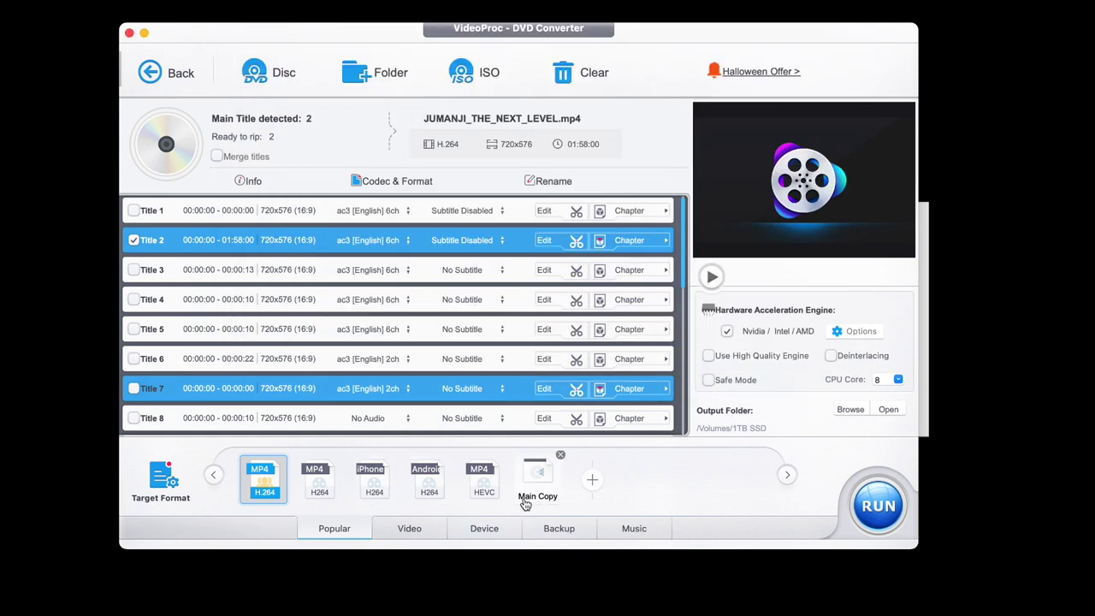
{"action": "mouse_move", "coordinate": [481, 497]}
{"action": "left_click", "coordinate": [163, 484]}
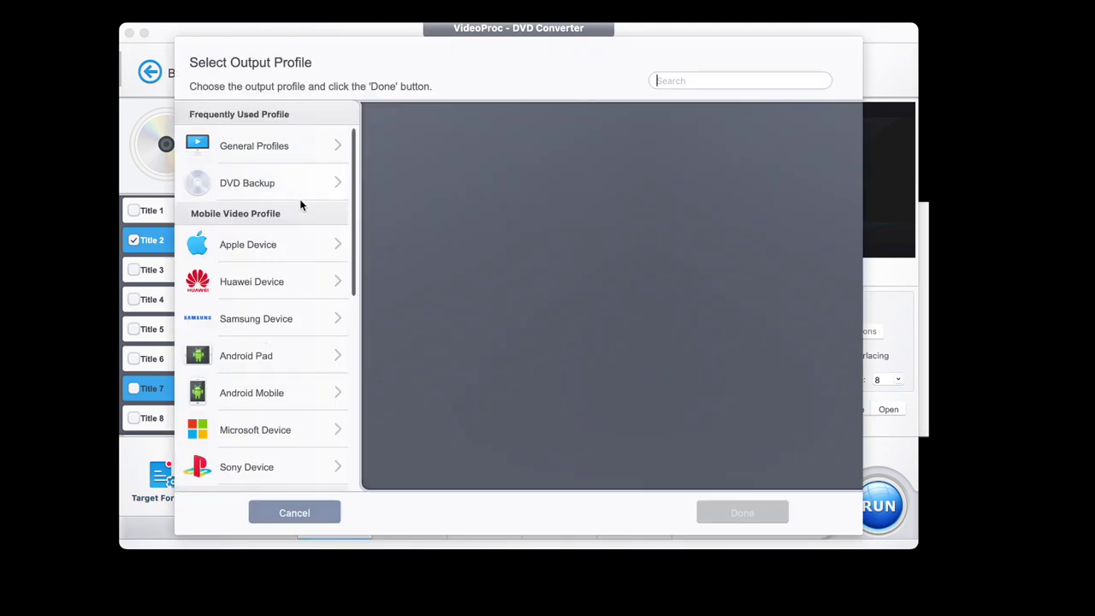
{"action": "scroll", "coordinate": [299, 205], "scroll_direction": "down", "scroll_amount": 10}
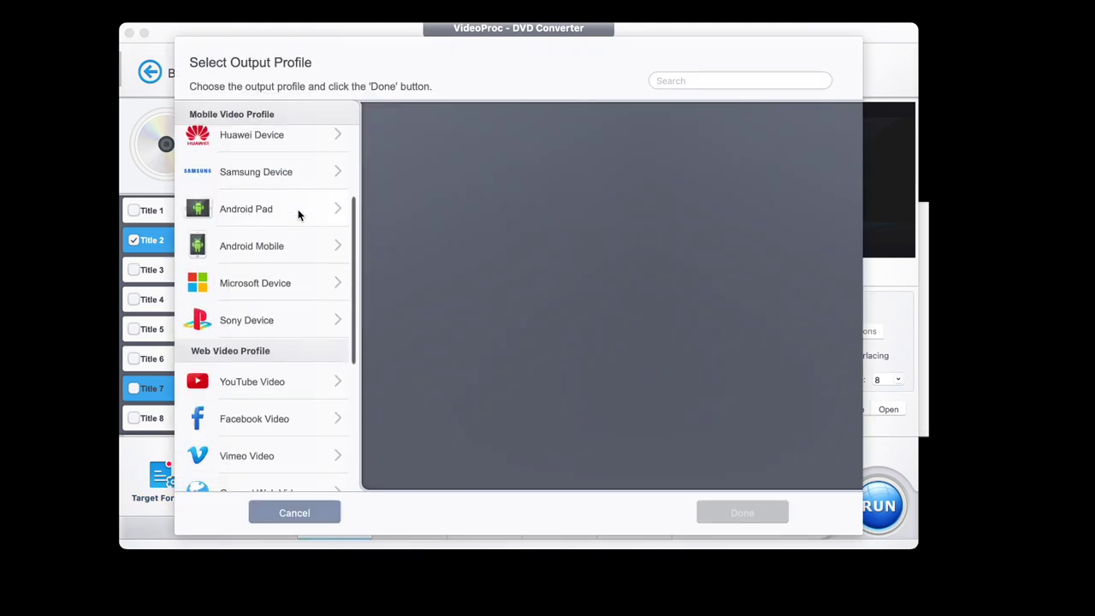
{"action": "scroll", "coordinate": [299, 214], "scroll_direction": "down", "scroll_amount": 6}
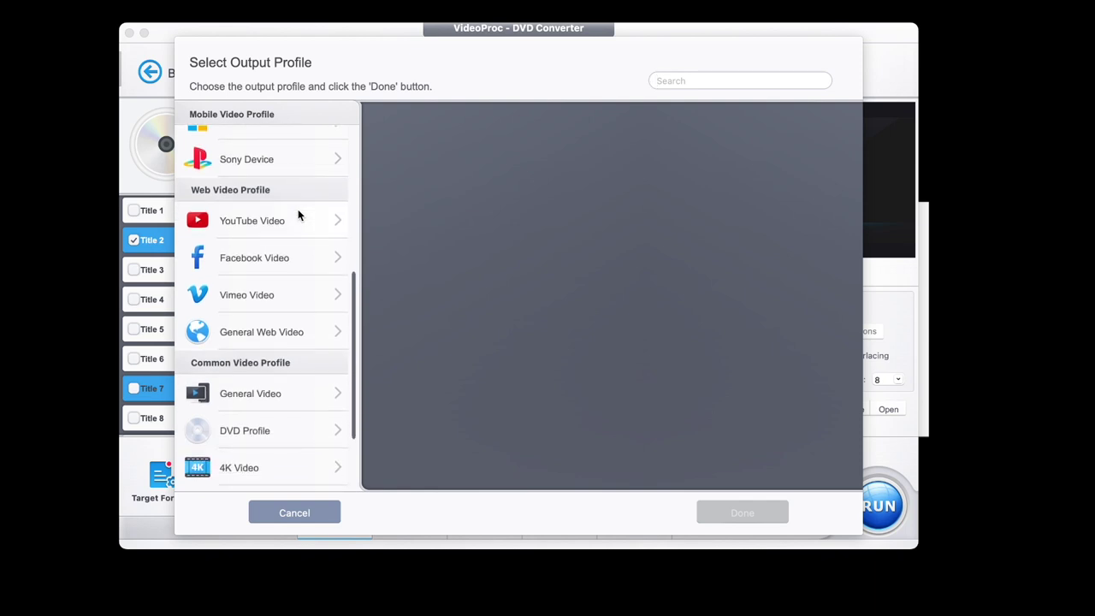
{"action": "scroll", "coordinate": [299, 214], "scroll_direction": "down", "scroll_amount": 1}
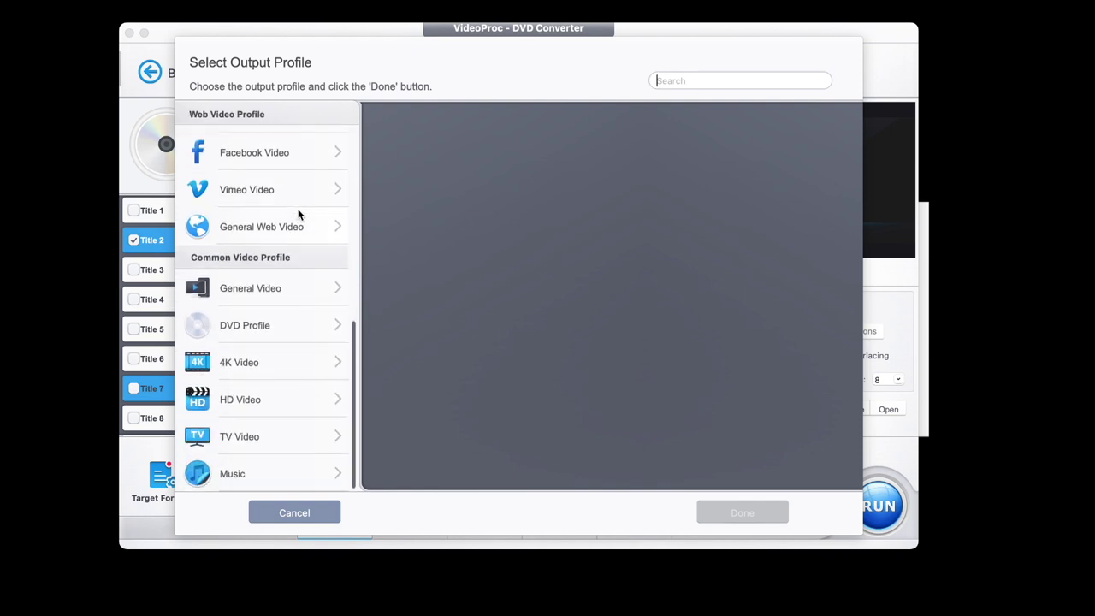
{"action": "scroll", "coordinate": [288, 239], "scroll_direction": "up", "scroll_amount": 15}
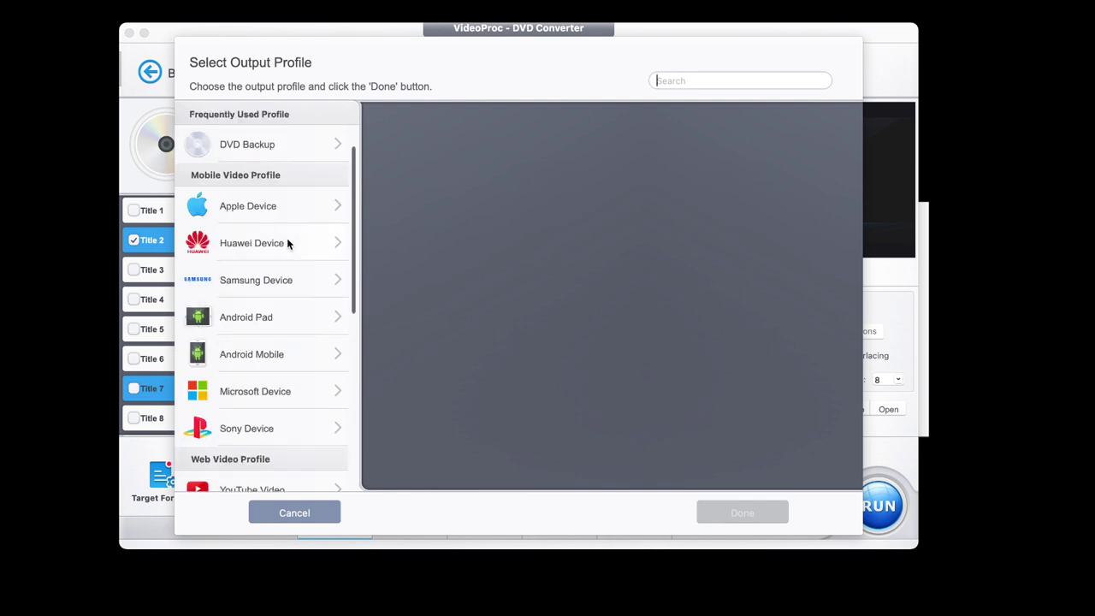
{"action": "left_click", "coordinate": [288, 513]}
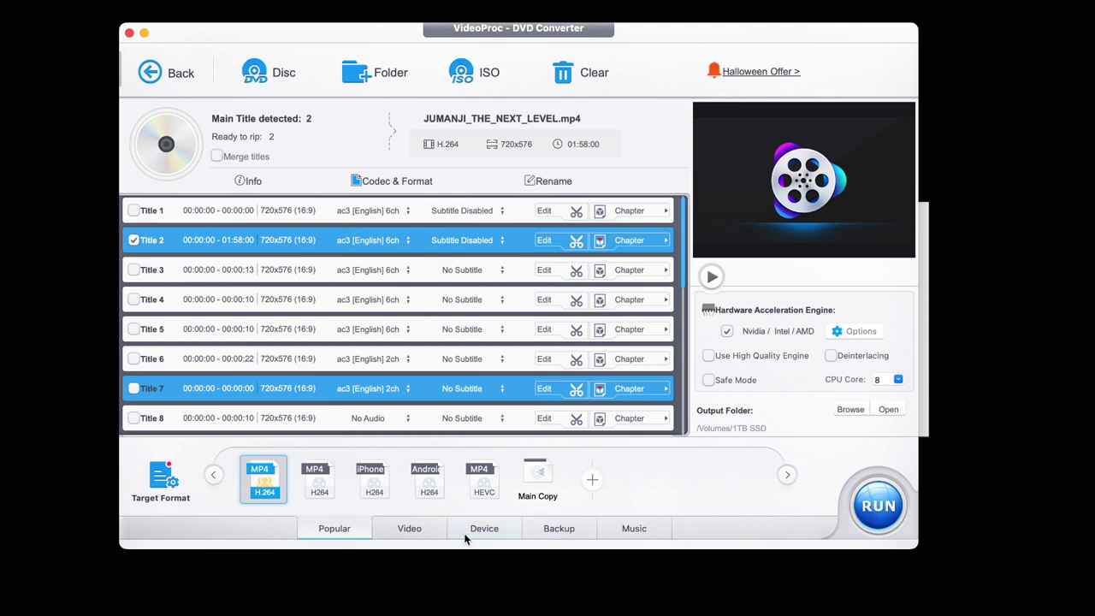
{"action": "left_click", "coordinate": [548, 529]}
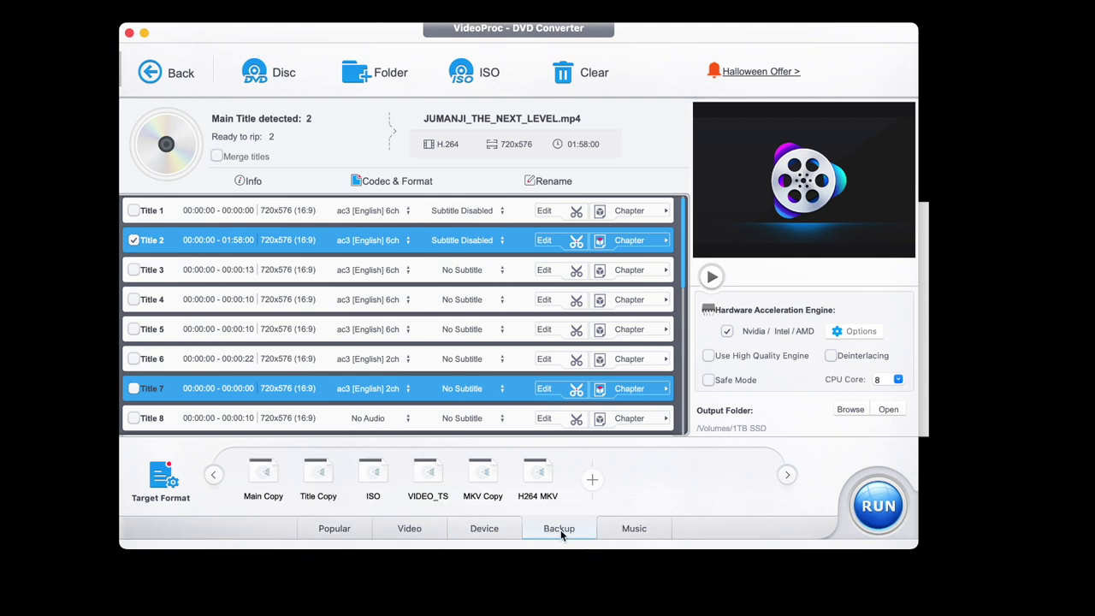
{"action": "left_click", "coordinate": [484, 529]}
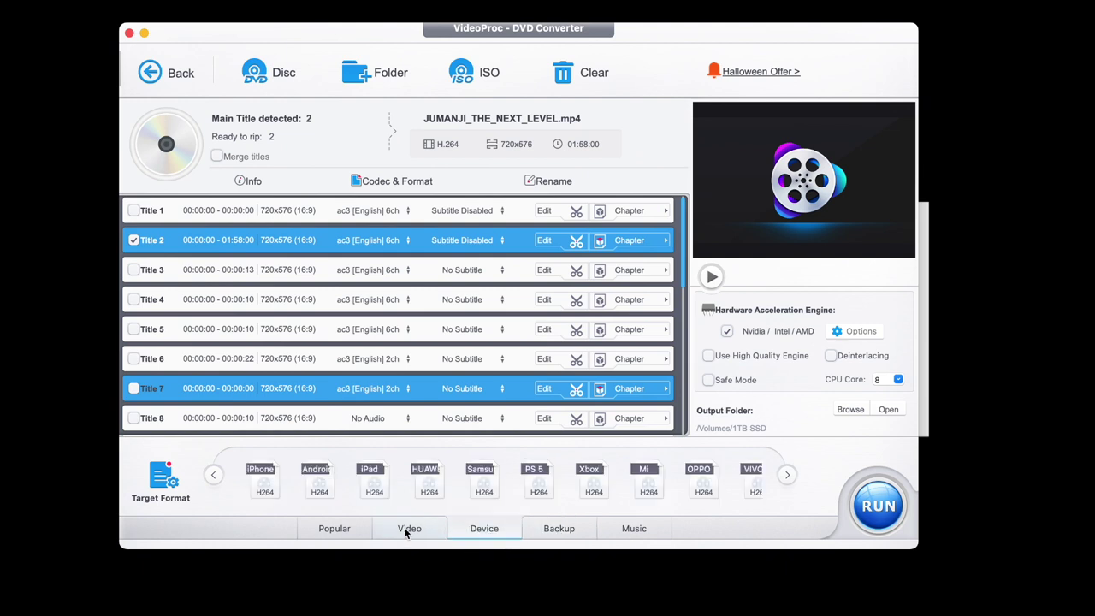
{"action": "left_click", "coordinate": [625, 529]}
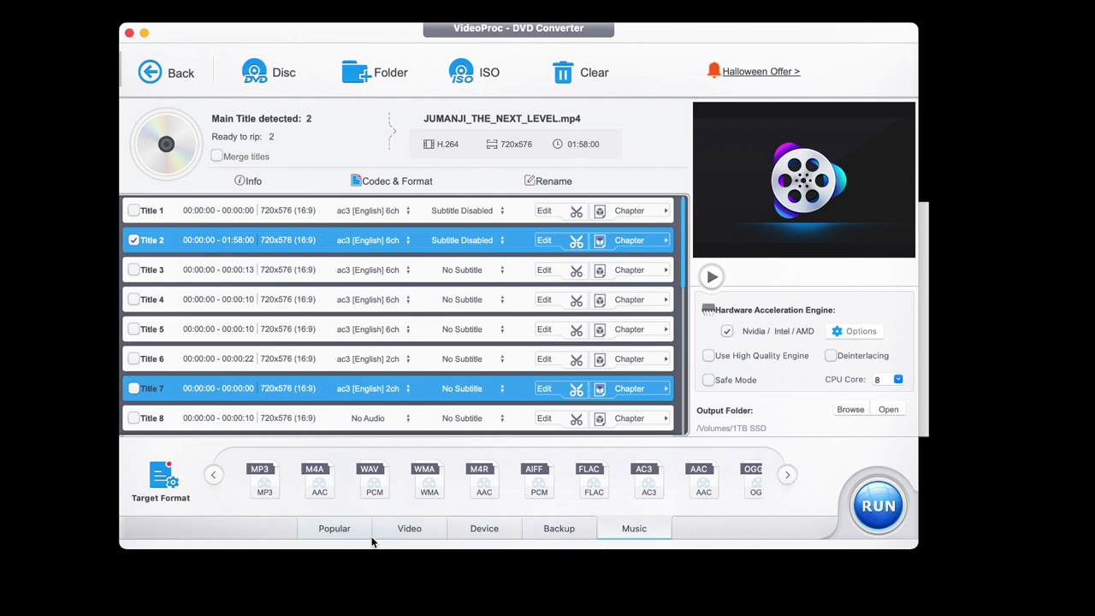
{"action": "left_click", "coordinate": [337, 531]}
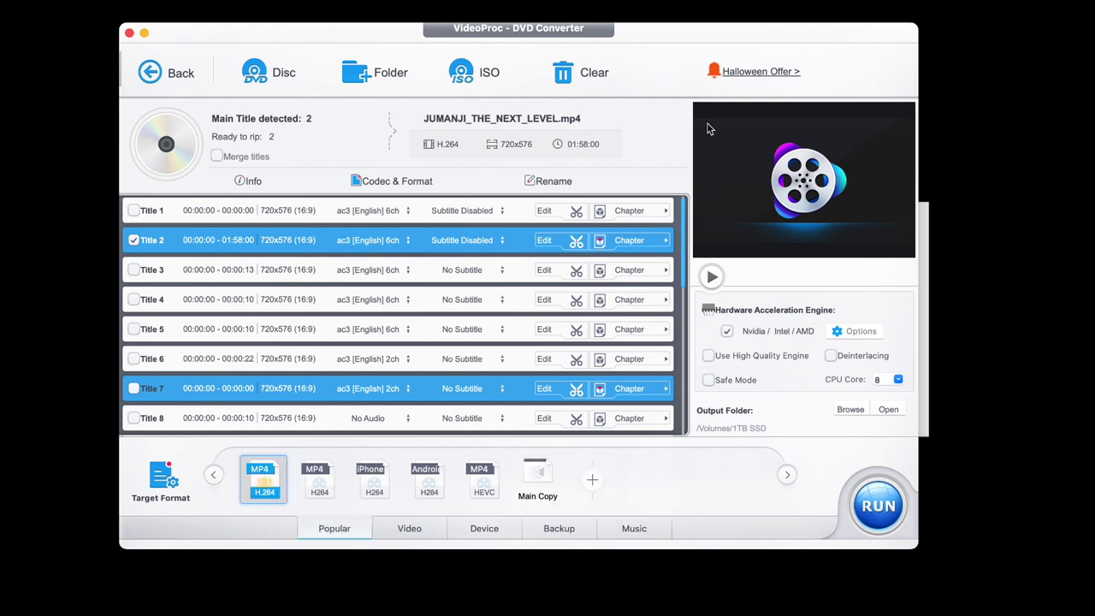
Follow the Halloween Offer link to the VideoProc purchase page in Safari
{"action": "left_click", "coordinate": [769, 73]}
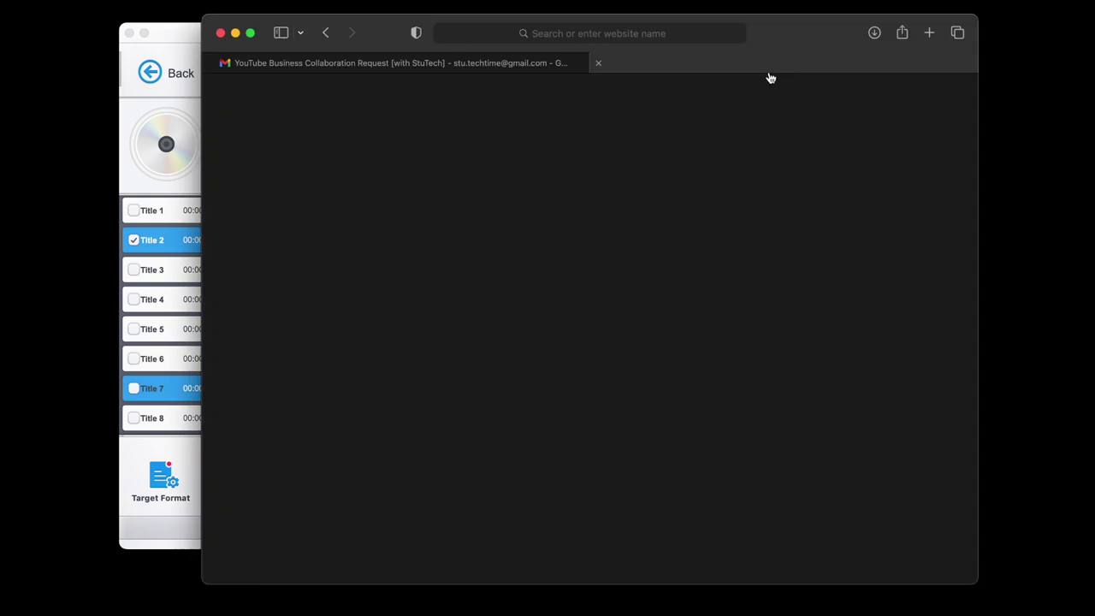